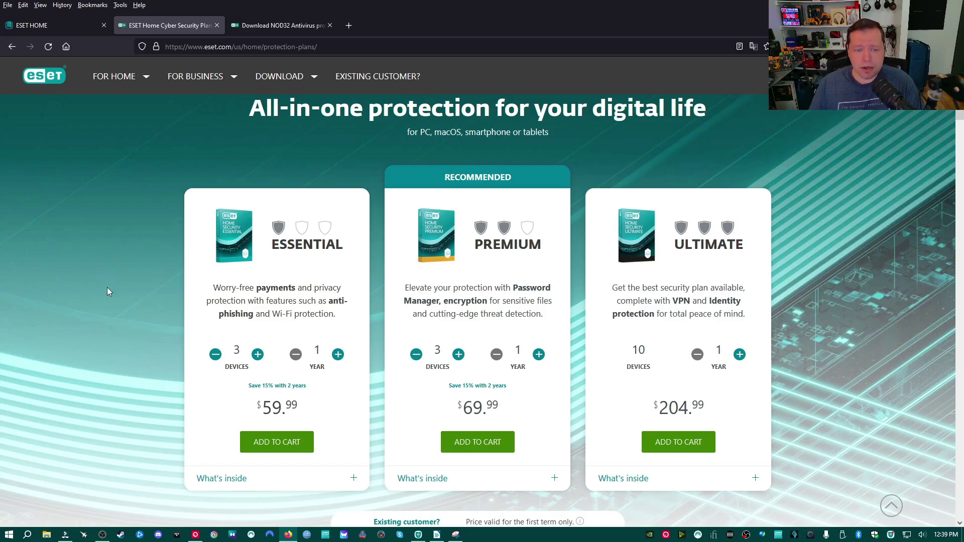
# Step: Bring up the NOD32 Antivirus download page in Firefox after a brief look back at the home plans tab
pyautogui.click(291, 24)
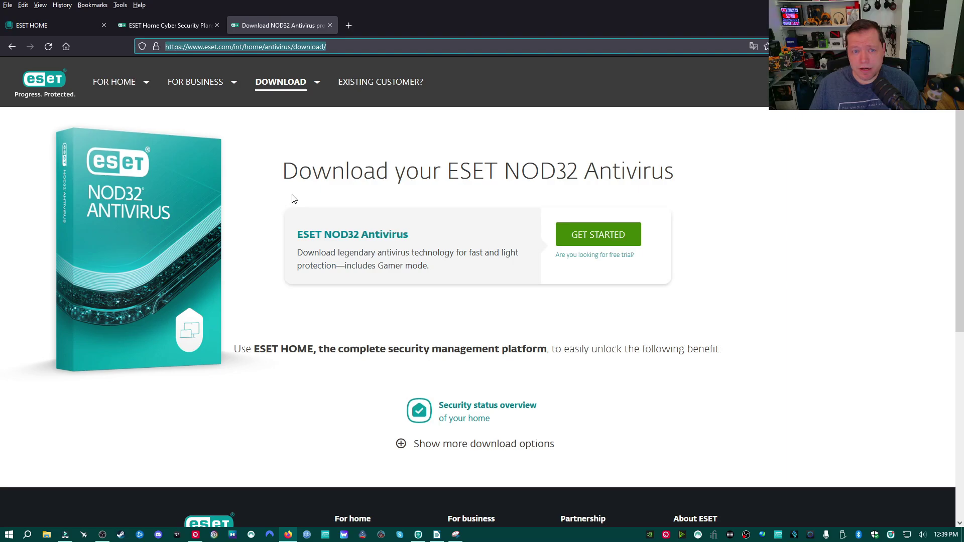
pyautogui.click(183, 26)
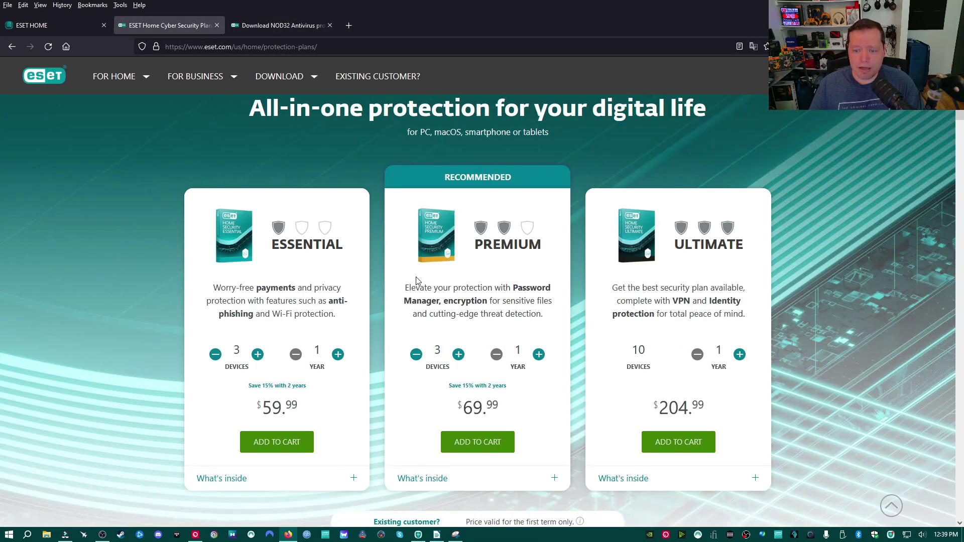
pyautogui.click(296, 28)
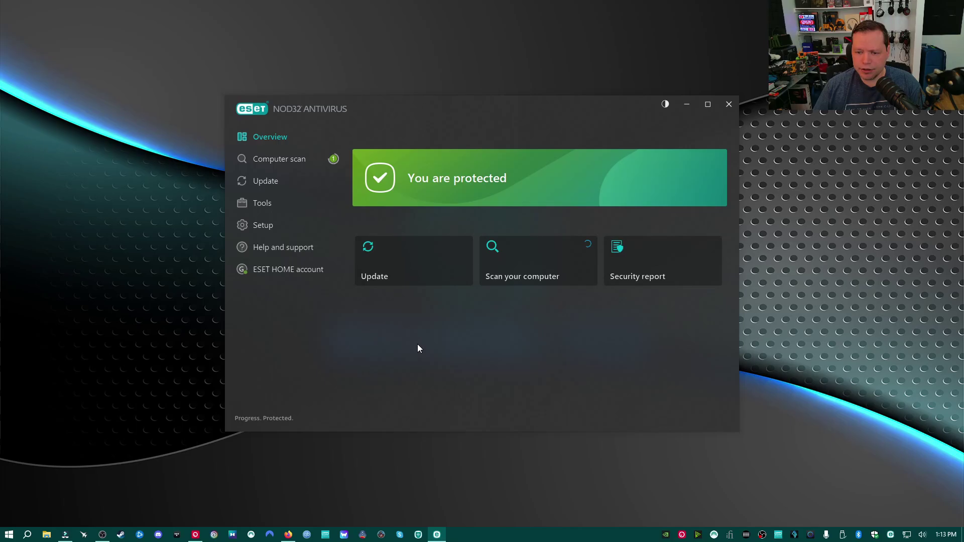
# Step: Show the Setup page in ESET NOD32 Antivirus
pyautogui.click(299, 232)
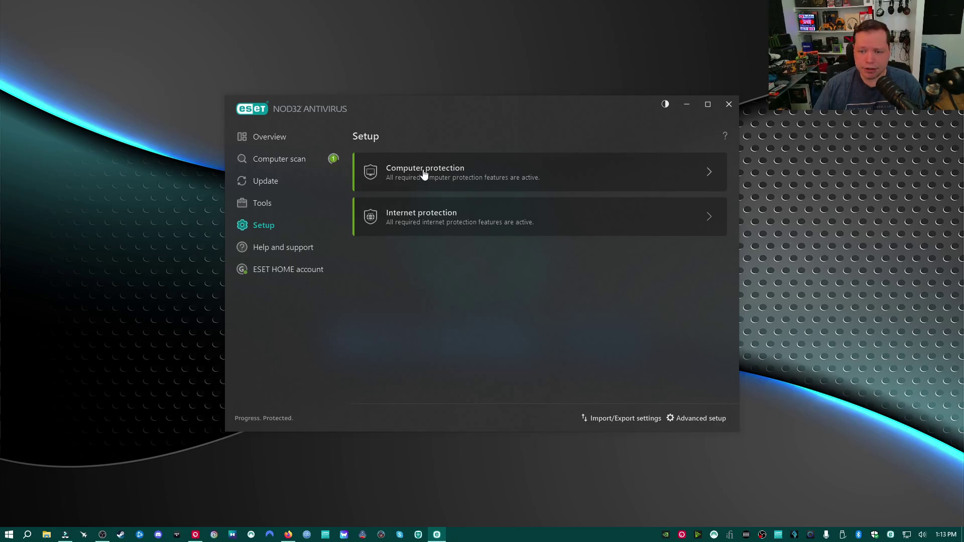
# Step: Review the Computer protection toggles: real-time file protection, device control, HIPS and paused Gamer mode
pyautogui.click(424, 173)
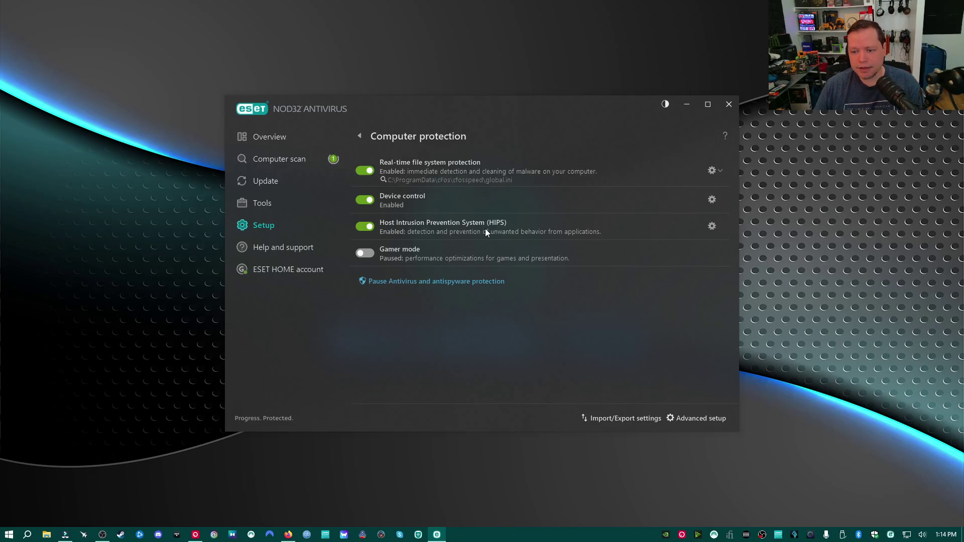
pyautogui.moveTo(486, 231)
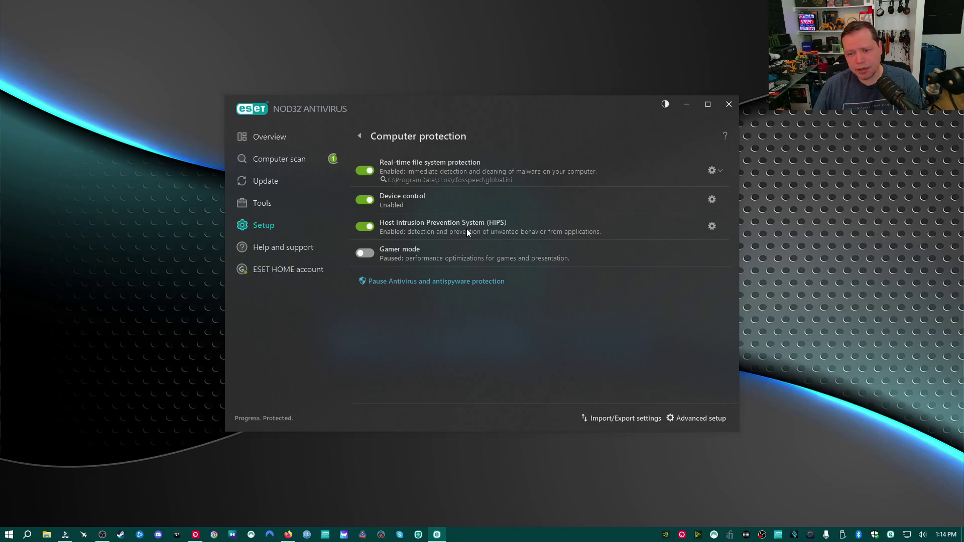
# Step: Pass through Computer scan and Tools to the Internet protection settings: web access, anti-phishing, email client protection
pyautogui.click(304, 159)
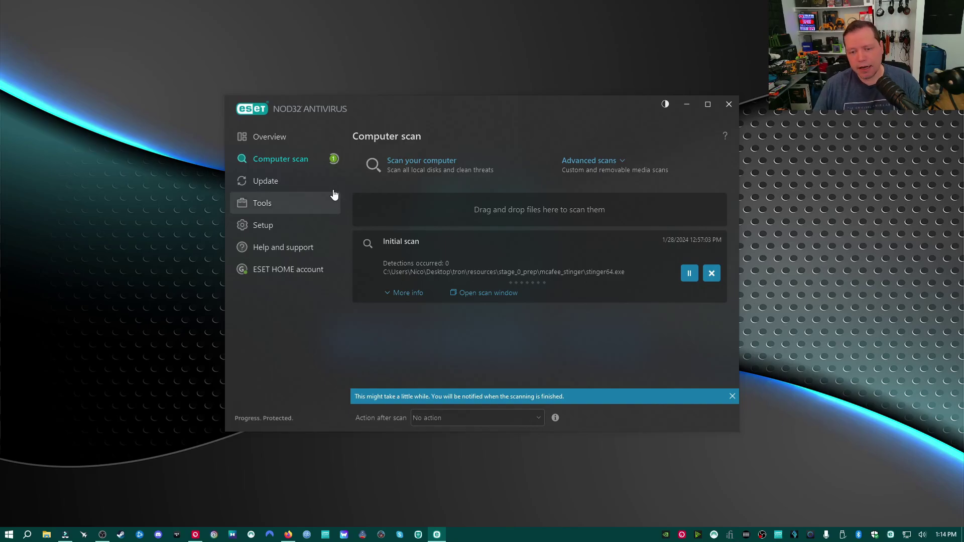
pyautogui.click(304, 164)
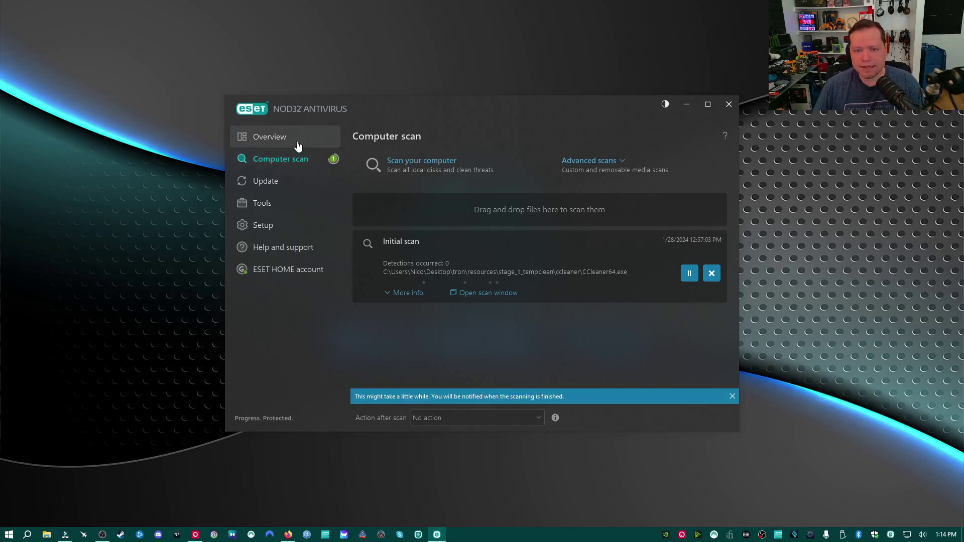
pyautogui.click(282, 203)
pyautogui.click(300, 232)
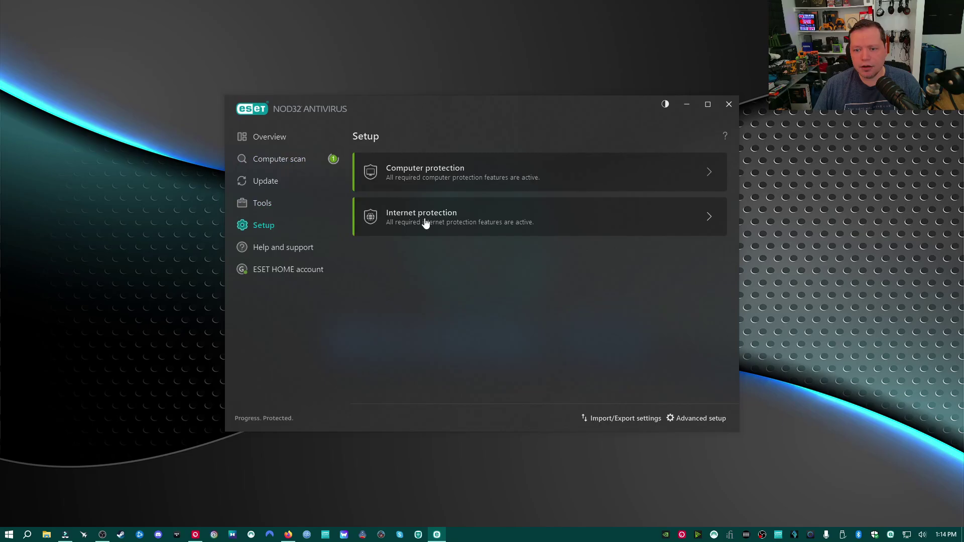
pyautogui.click(431, 217)
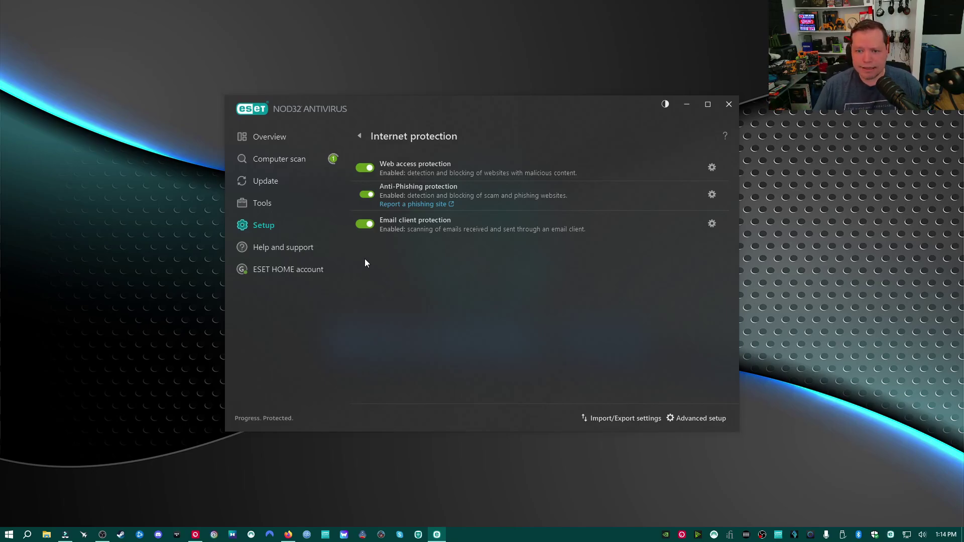
# Step: Move between Setup, Tools and Overview in NOD32 Antivirus, settling on the Setup page
pyautogui.click(357, 136)
pyautogui.click(271, 206)
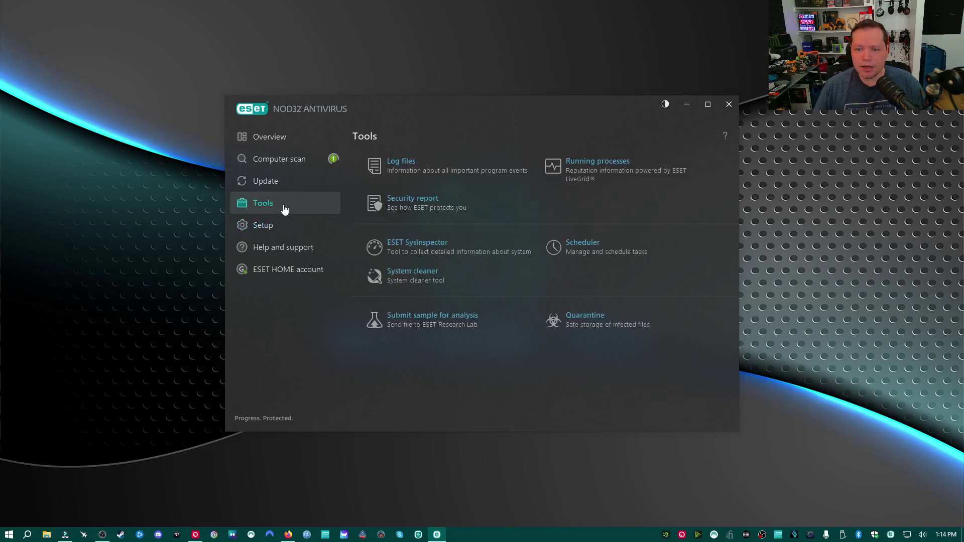
pyautogui.click(270, 227)
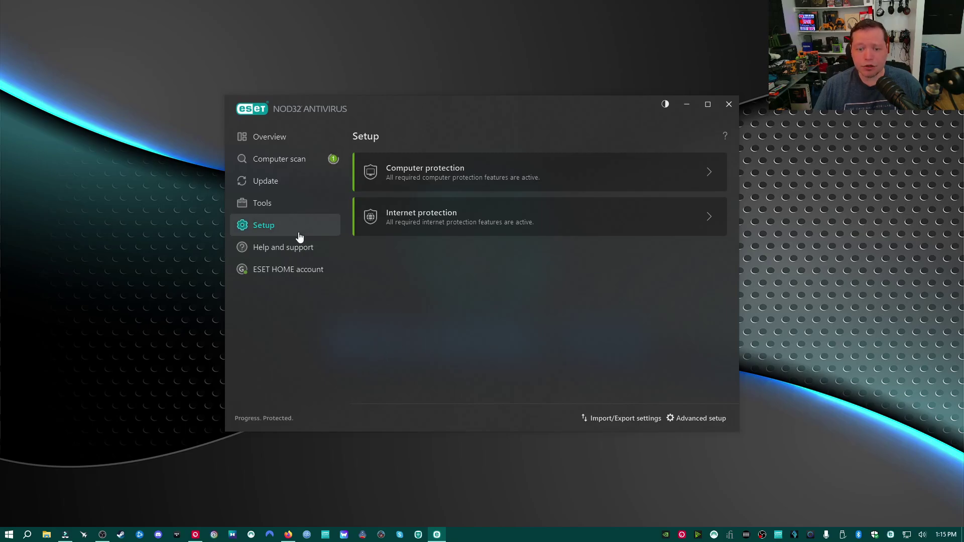
pyautogui.click(274, 143)
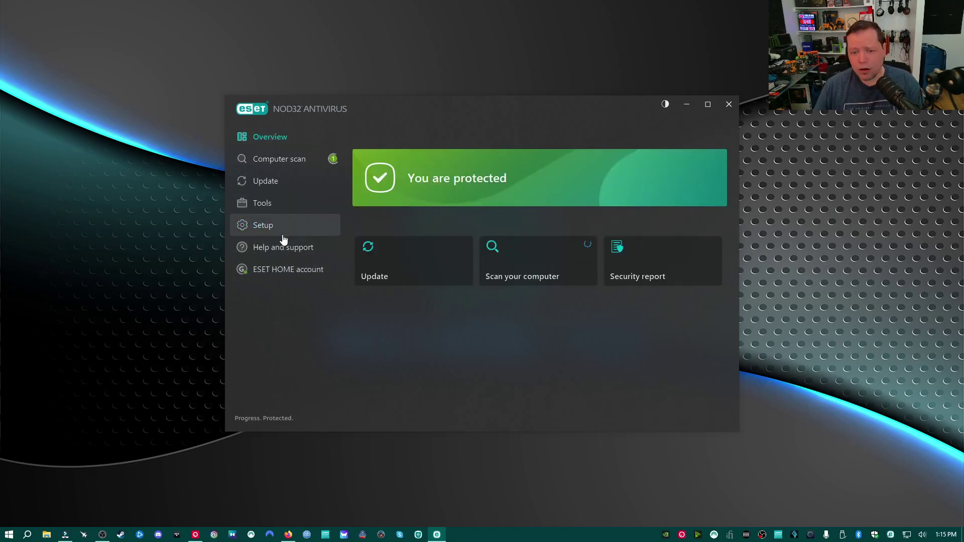
pyautogui.click(282, 227)
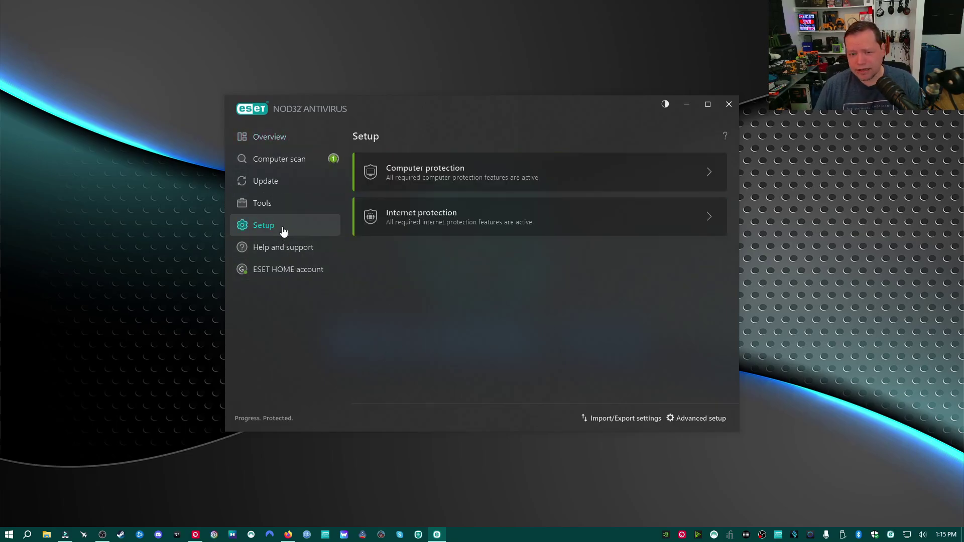
# Step: Compare NOD32's $39.99 store price with the home plans in Firefox, then return to ESET
pyautogui.click(289, 534)
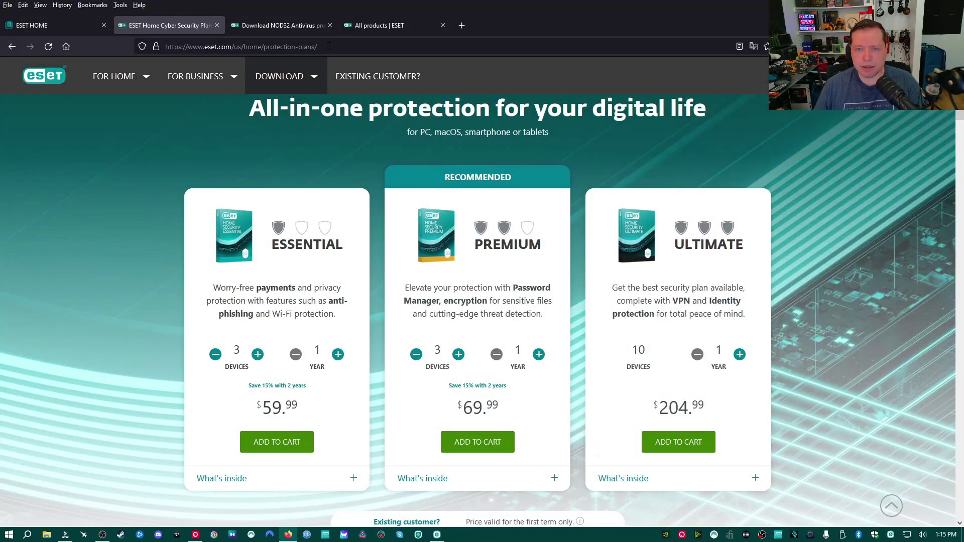
pyautogui.click(392, 30)
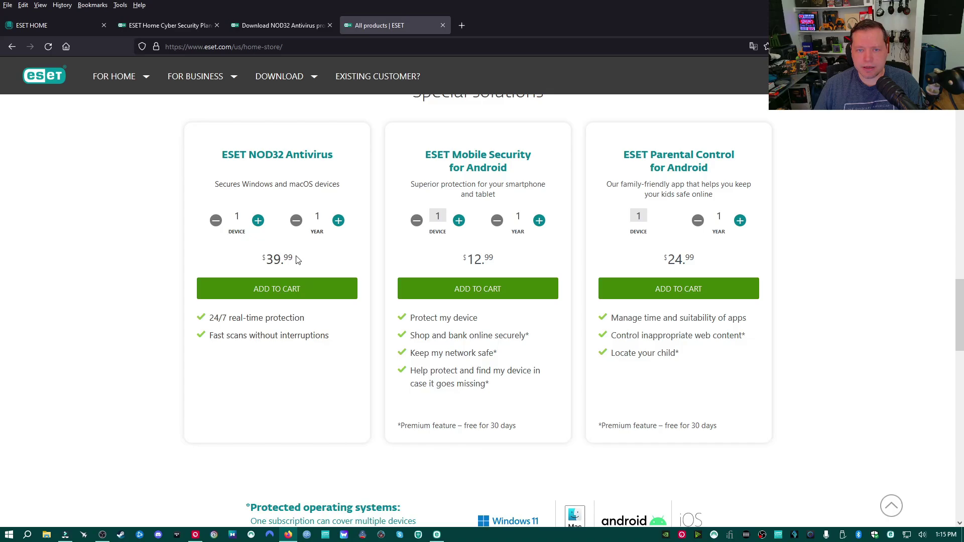
pyautogui.click(184, 29)
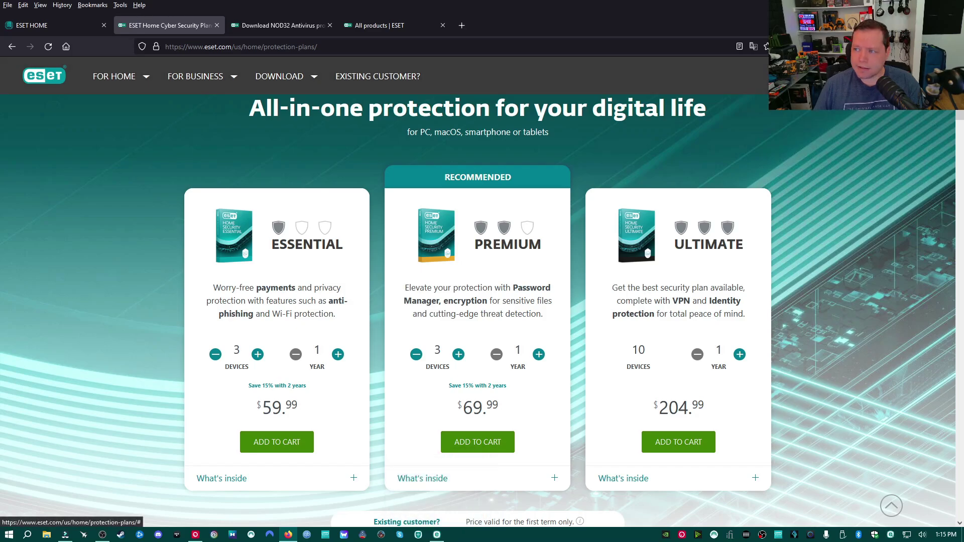
pyautogui.click(436, 535)
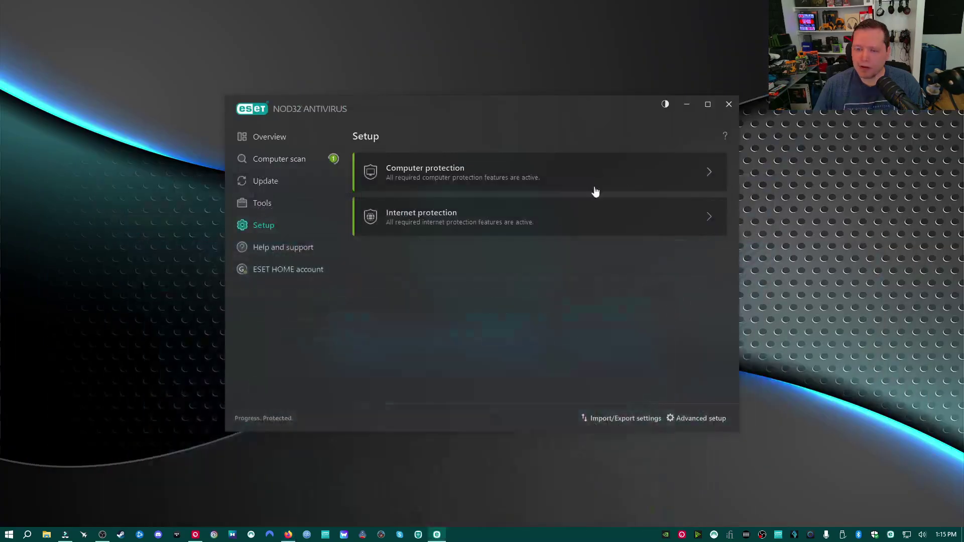
# Step: Return to the Overview page confirming 'You are protected'
pyautogui.click(268, 138)
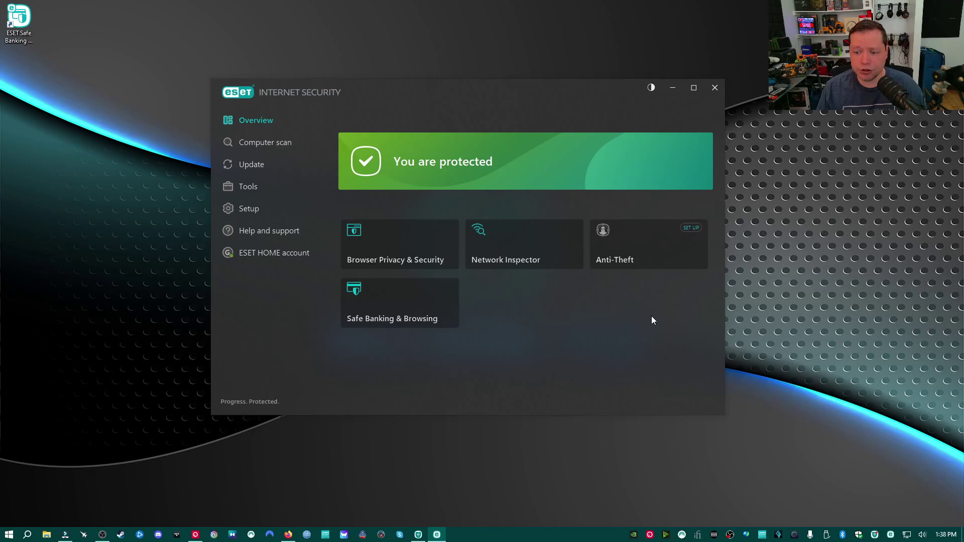
# Step: Scroll through the Network Inspector's map of local devices, then leave it
pyautogui.click(510, 250)
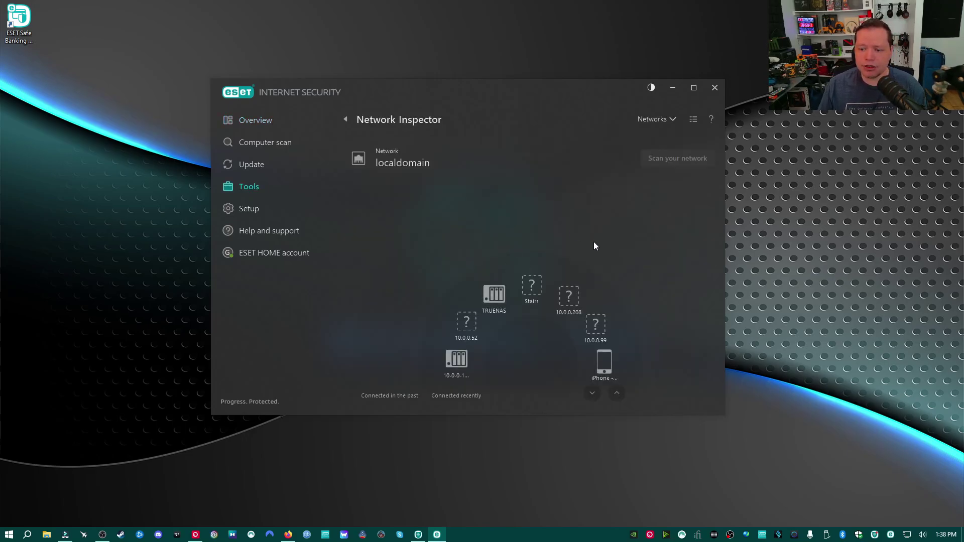
pyautogui.scroll(-5, 575, 287)
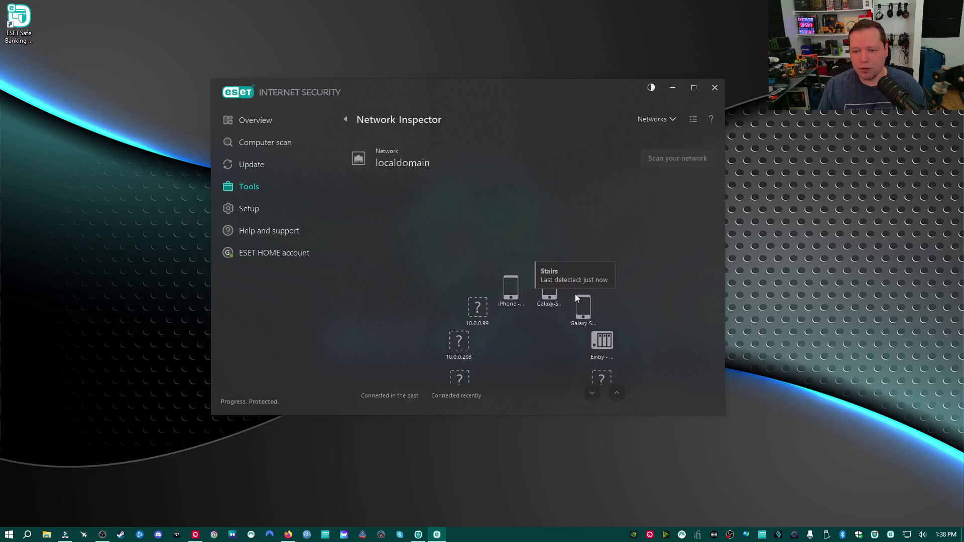
pyautogui.scroll(-1, 576, 298)
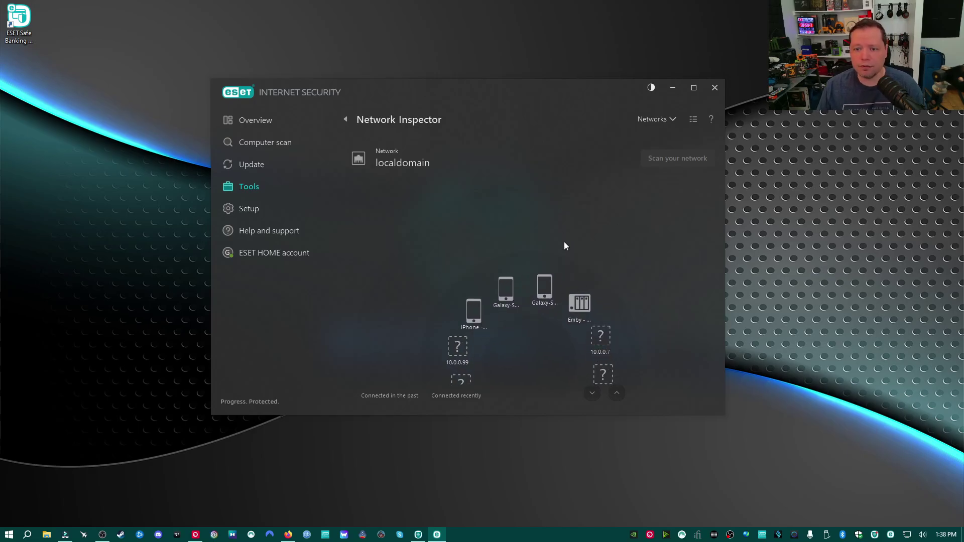
pyautogui.scroll(-1, 550, 265)
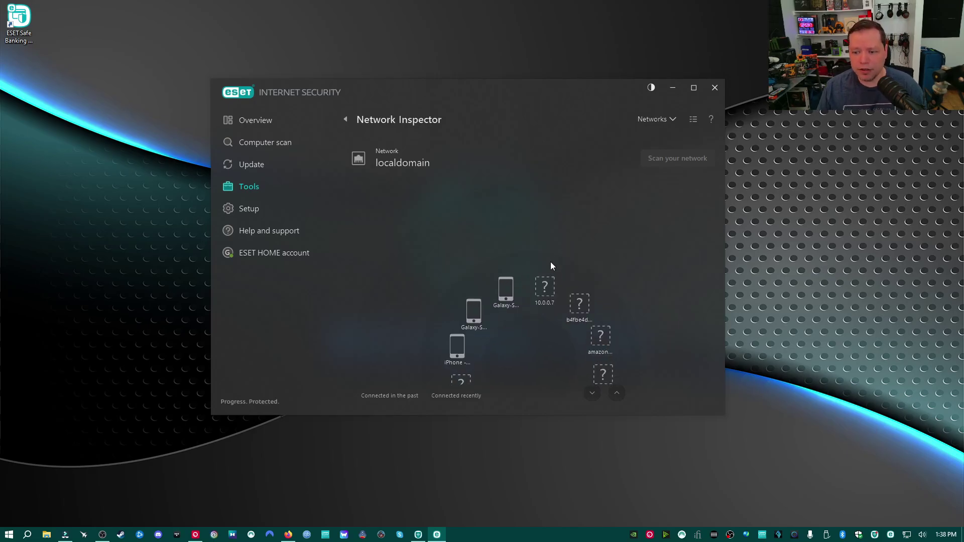
pyautogui.click(347, 120)
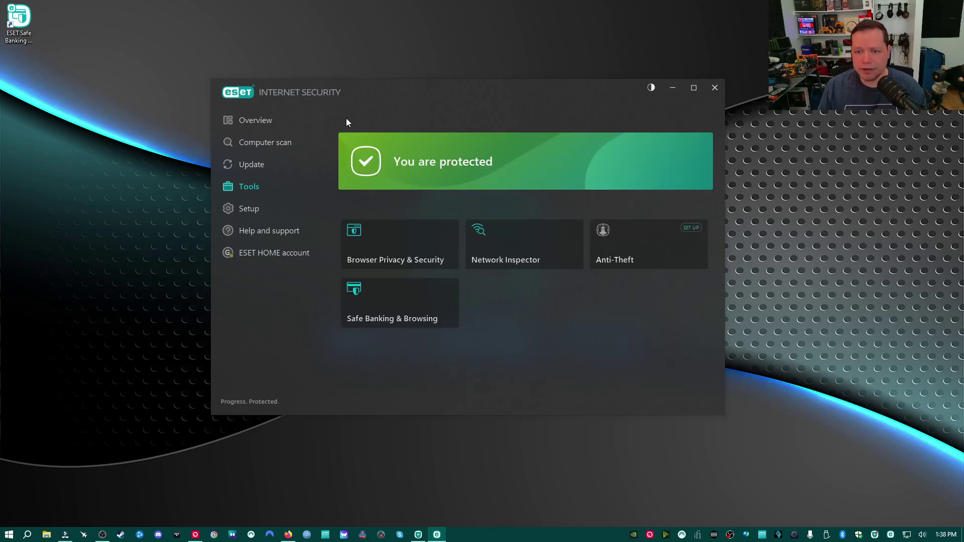
# Step: Open Setup in ESET Internet Security and view the Computer protection settings
pyautogui.click(275, 218)
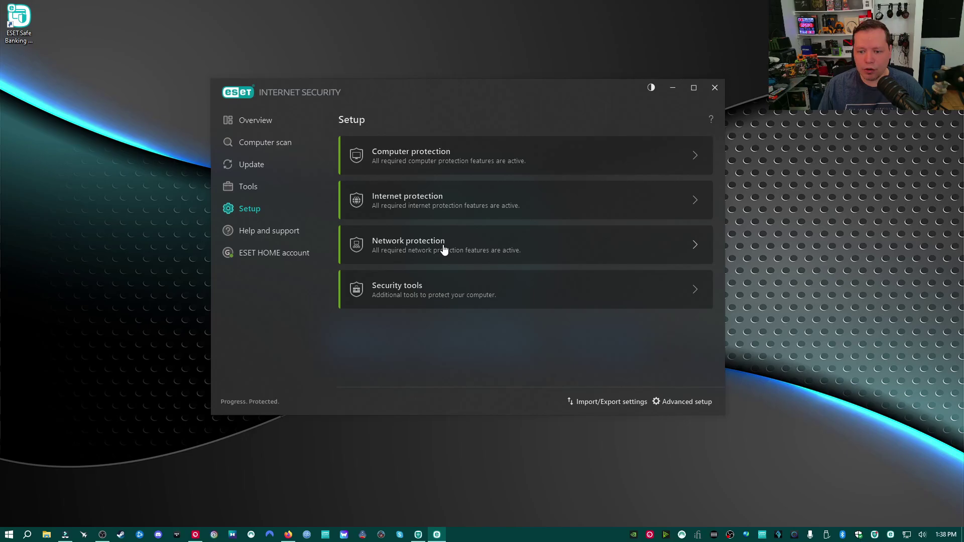
pyautogui.click(472, 157)
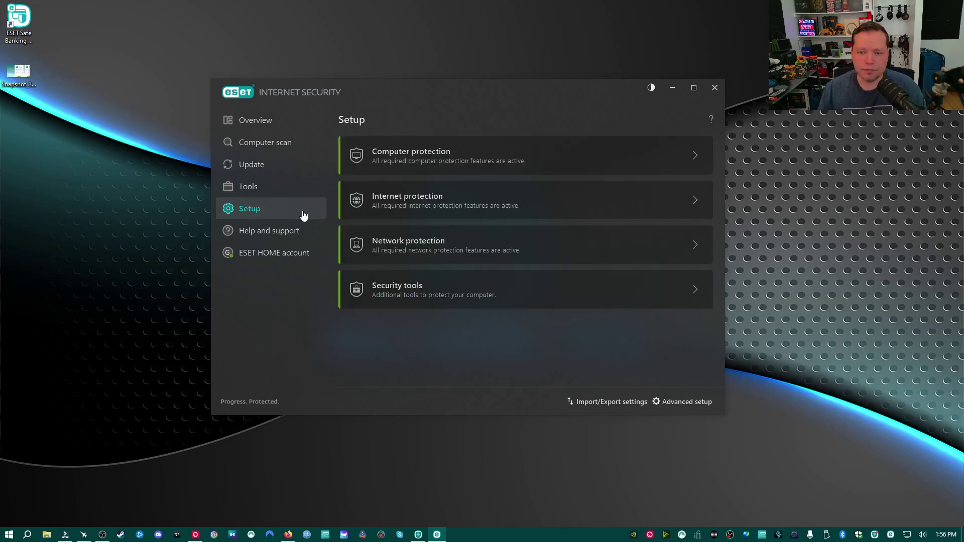
# Step: Check Internet protection, then open Network protection with Firewall in Automatic mode, IDS and Botnet protection
pyautogui.click(472, 203)
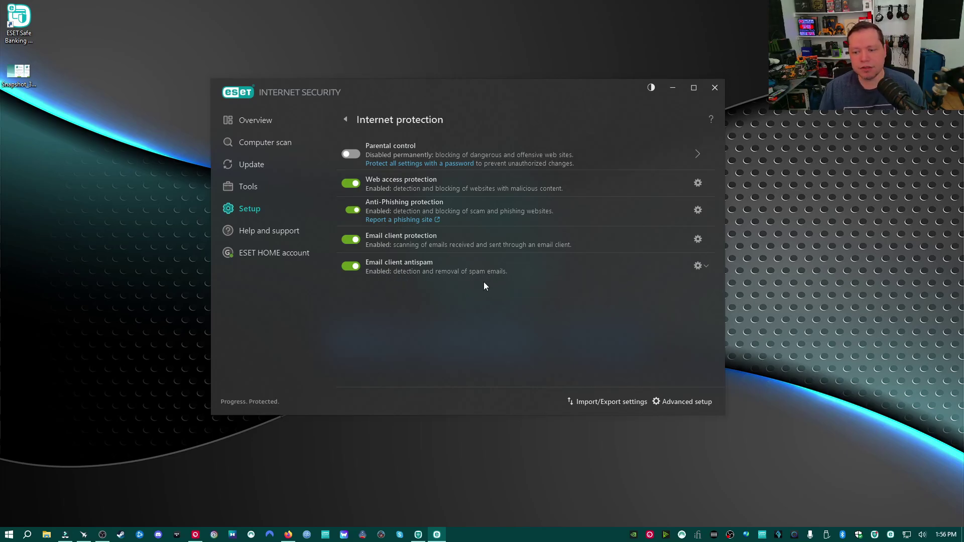
pyautogui.click(278, 221)
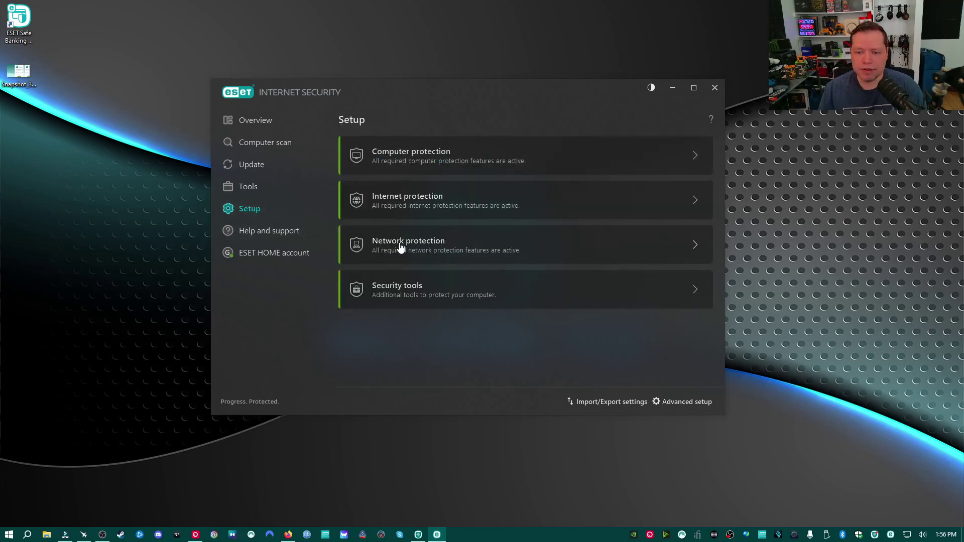
pyautogui.click(450, 256)
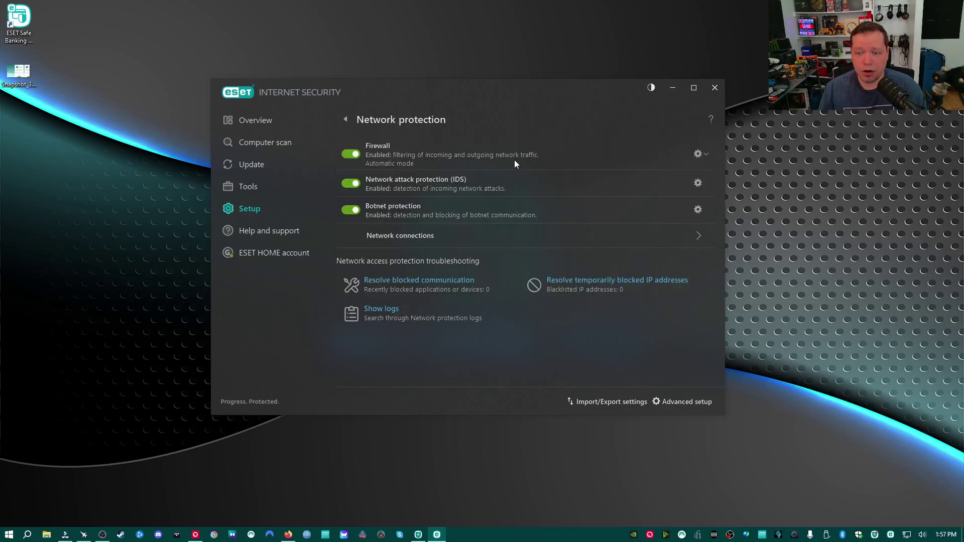
pyautogui.click(698, 155)
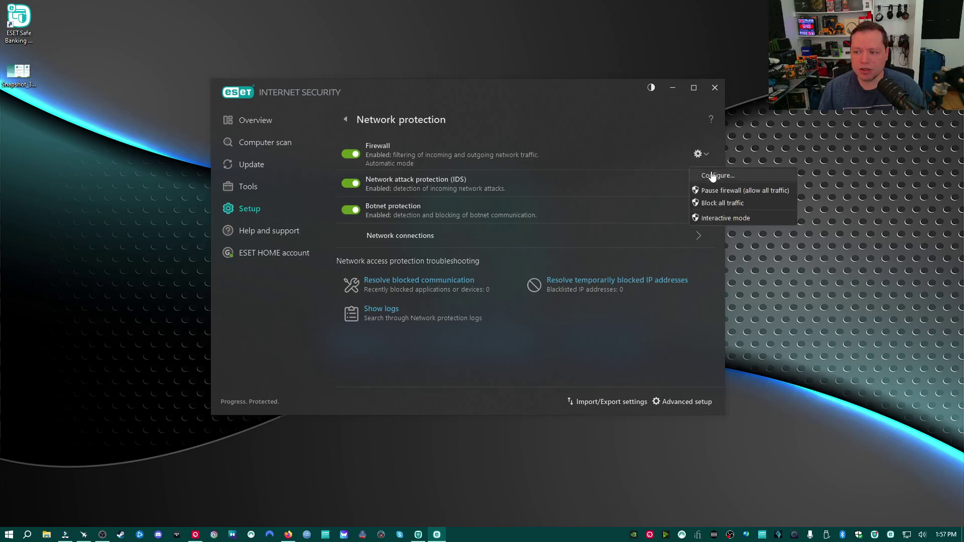
pyautogui.click(691, 174)
pyautogui.scroll(1, 482, 259)
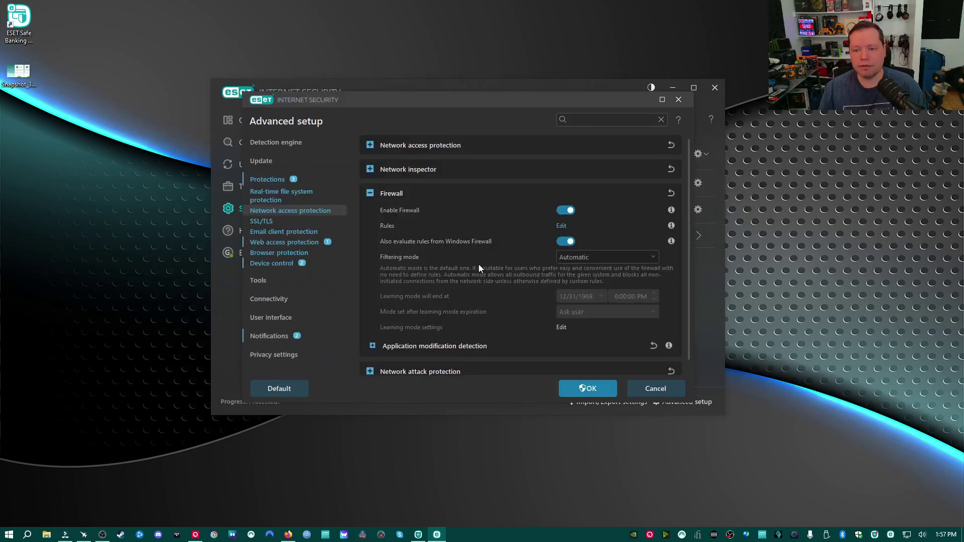
pyautogui.scroll(-1, 454, 247)
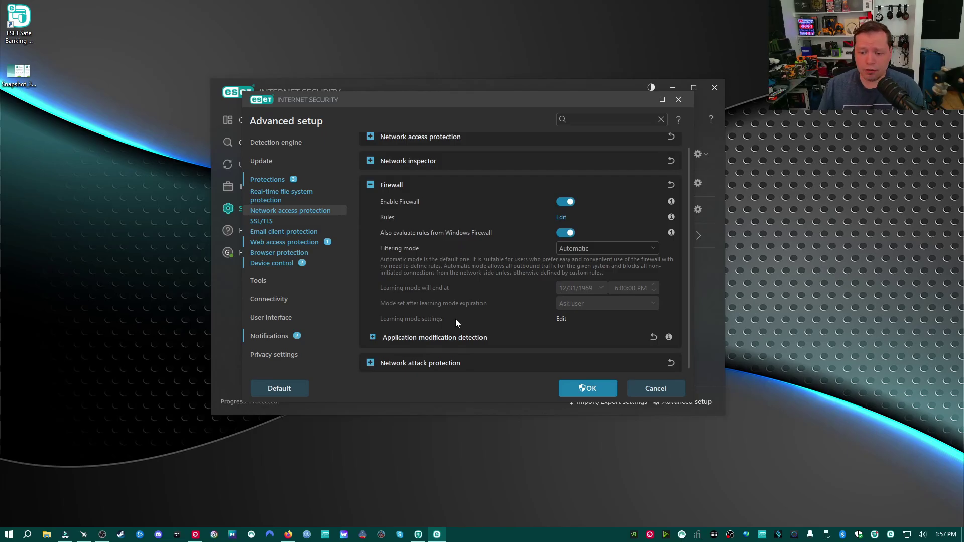
pyautogui.scroll(1, 451, 236)
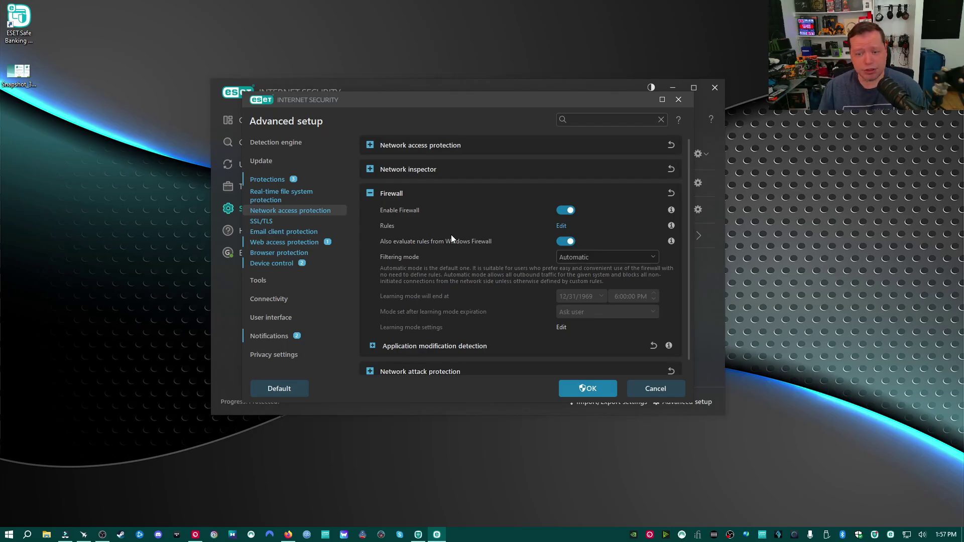
pyautogui.scroll(-1, 472, 224)
pyautogui.click(584, 390)
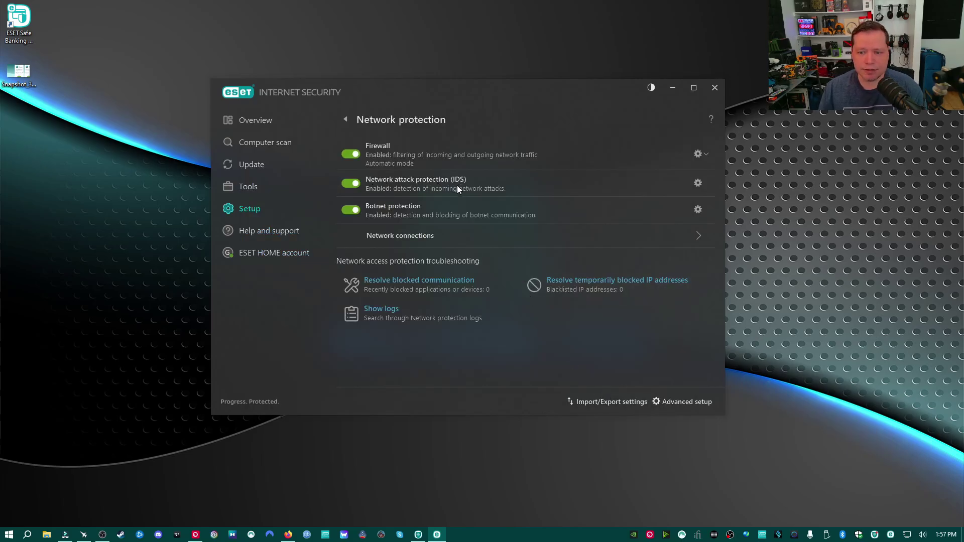
pyautogui.moveTo(454, 185)
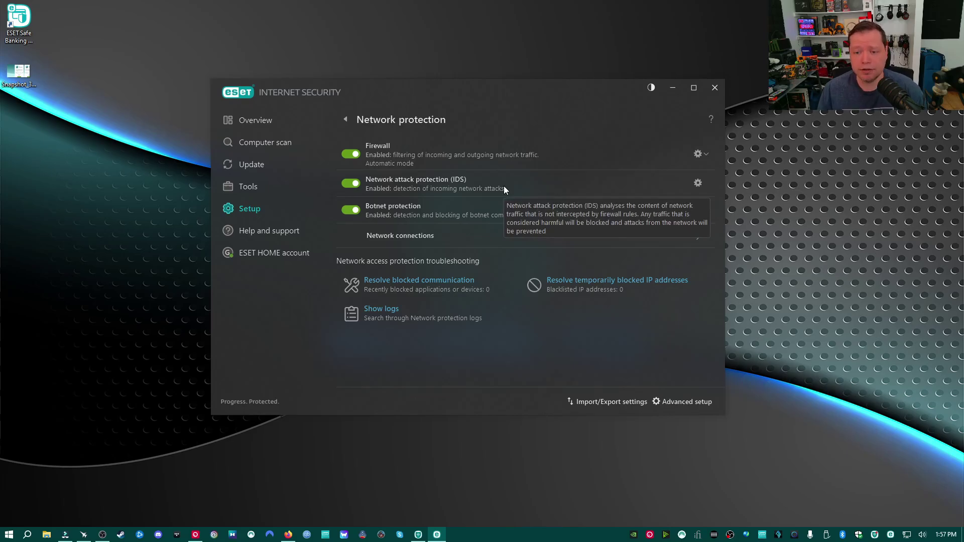
pyautogui.moveTo(400, 195)
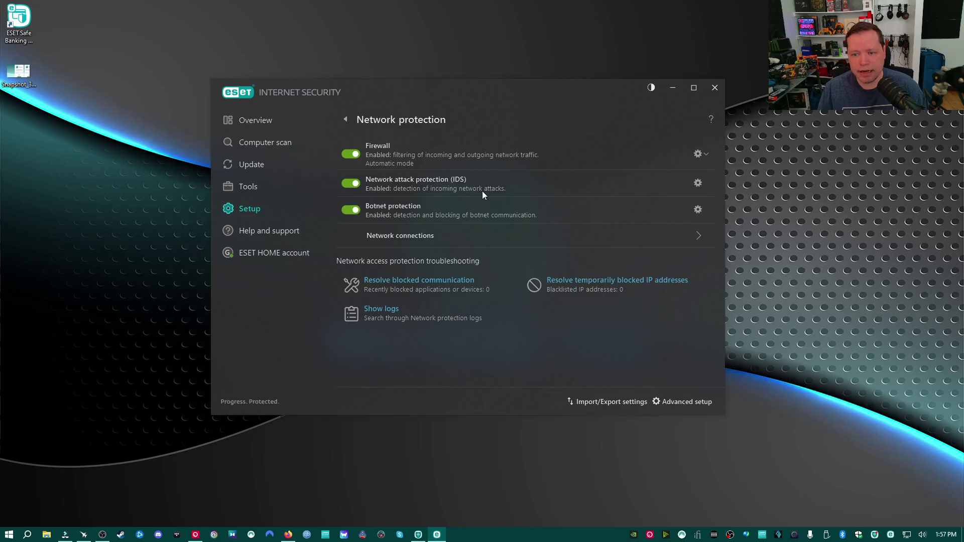
pyautogui.moveTo(462, 196)
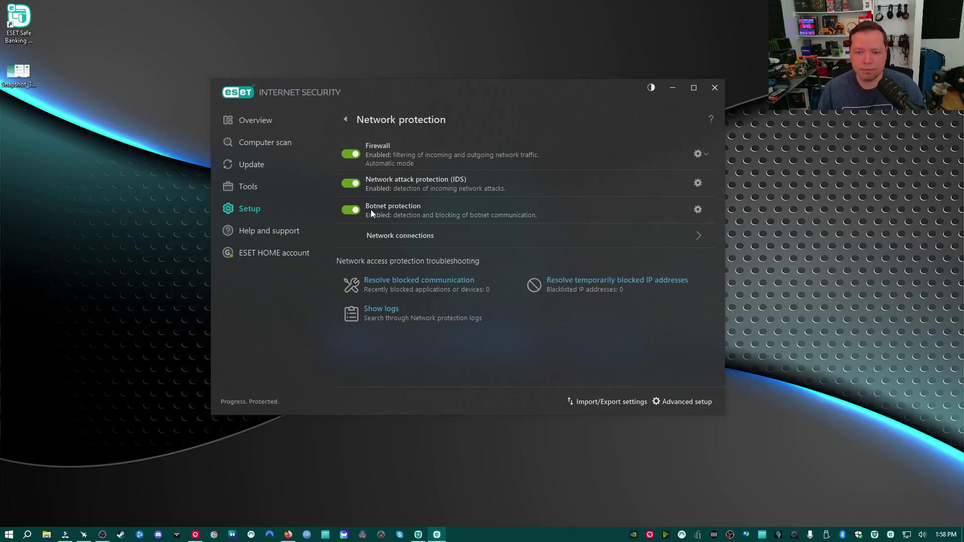
pyautogui.moveTo(423, 208)
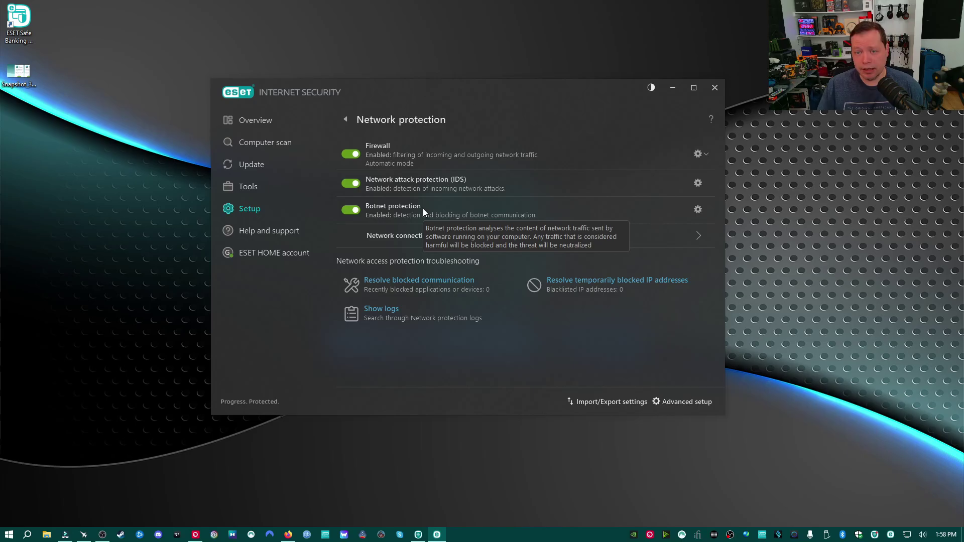
# Step: Review Security tools, launch the Safe Banking browser, minimize it, and return to Setup
pyautogui.click(345, 118)
pyautogui.click(406, 290)
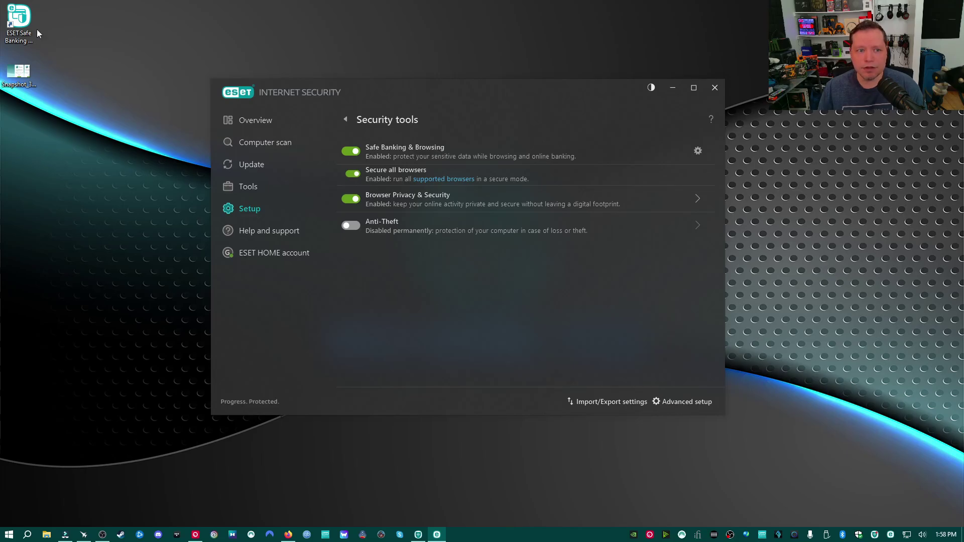
pyautogui.click(26, 20)
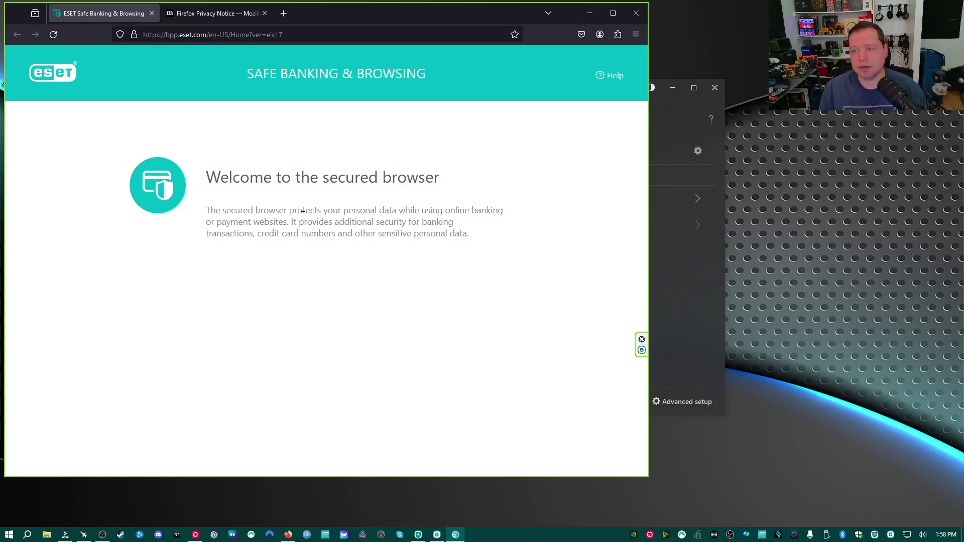
pyautogui.click(593, 13)
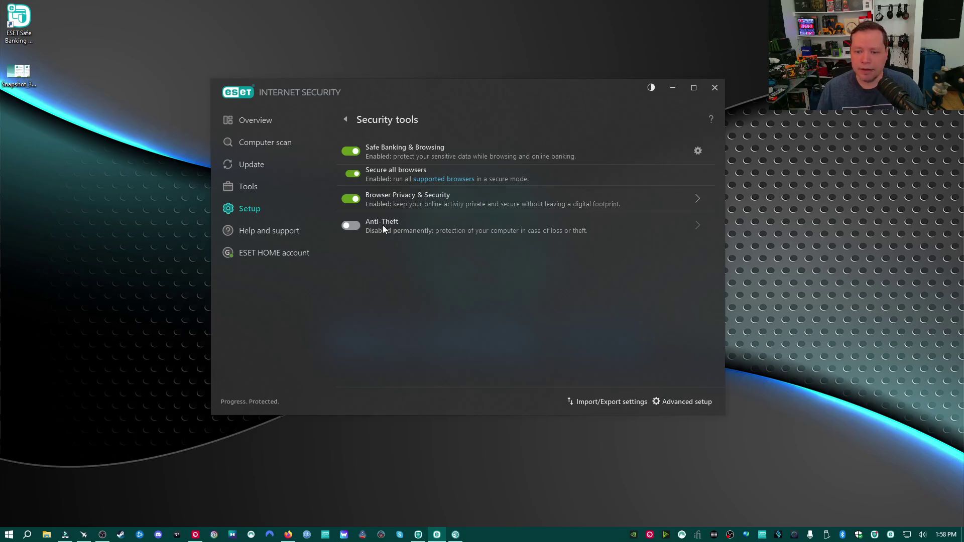
pyautogui.click(266, 210)
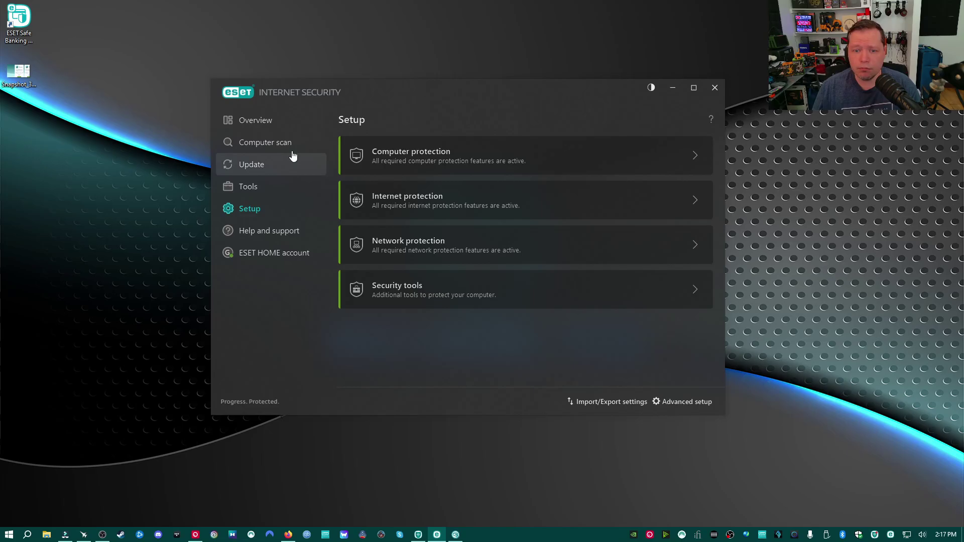
# Step: Review Internet Security's Overview and Network protection settings, then bring up the Firefox plans page
pyautogui.click(271, 123)
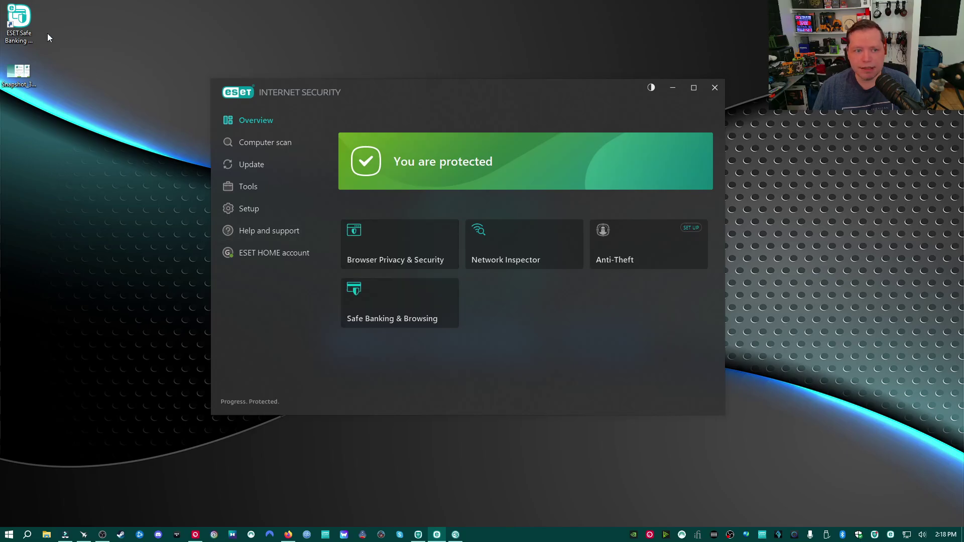
pyautogui.click(260, 210)
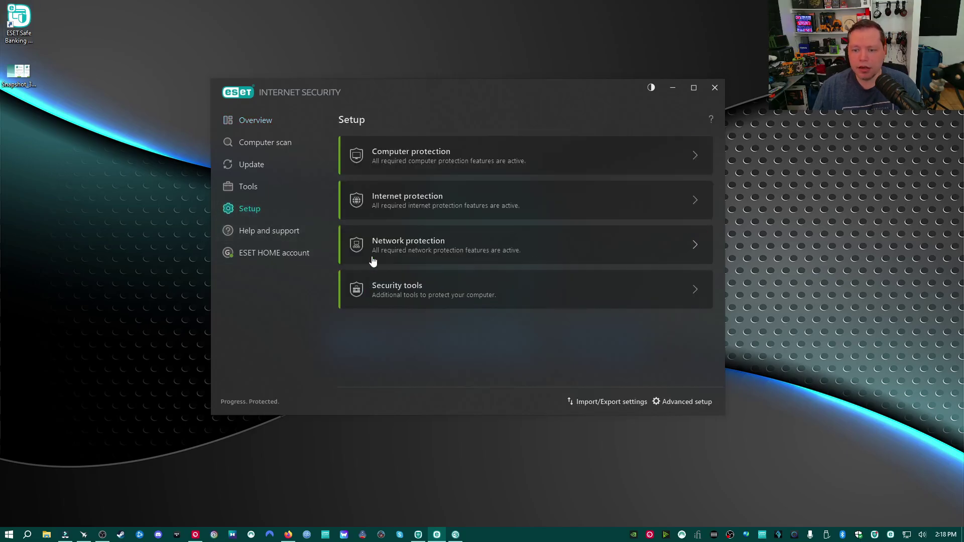
pyautogui.click(438, 245)
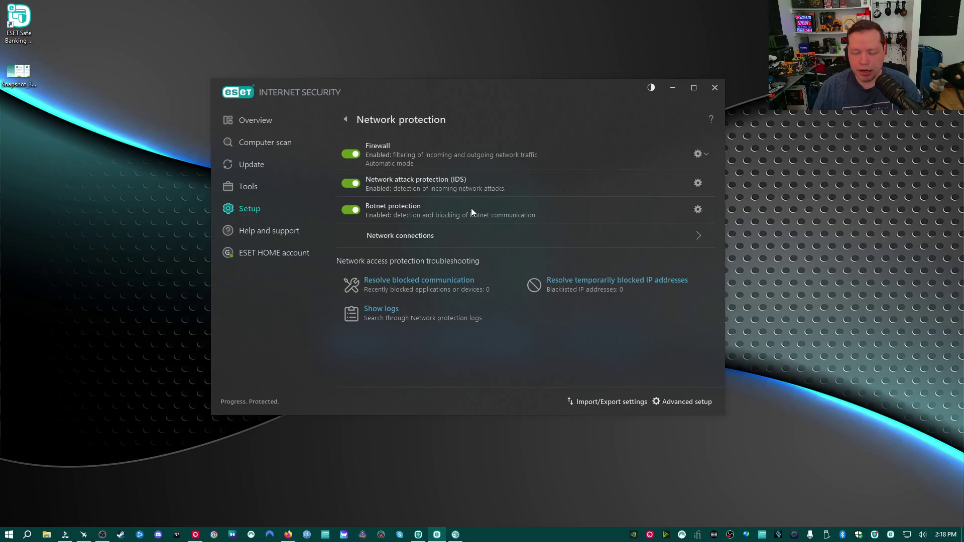
pyautogui.click(273, 127)
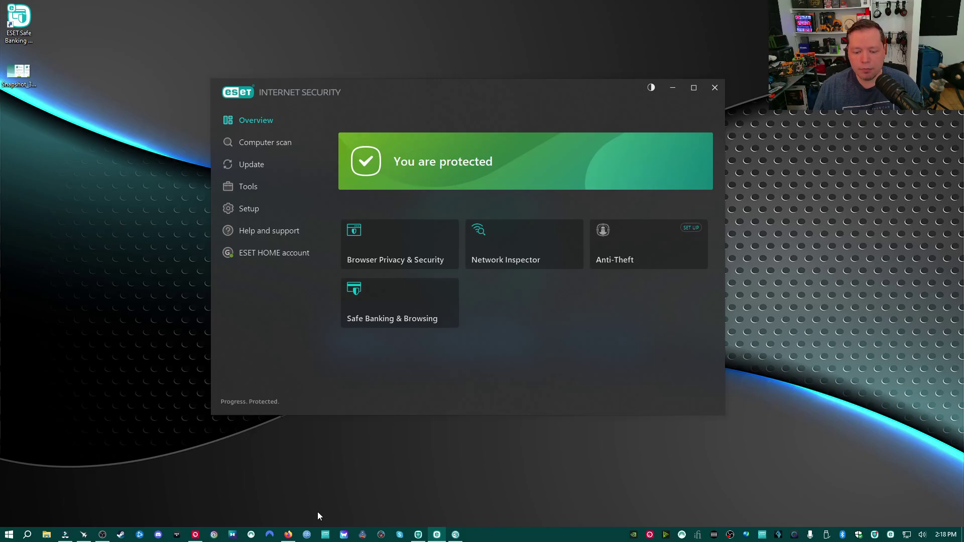
pyautogui.click(288, 534)
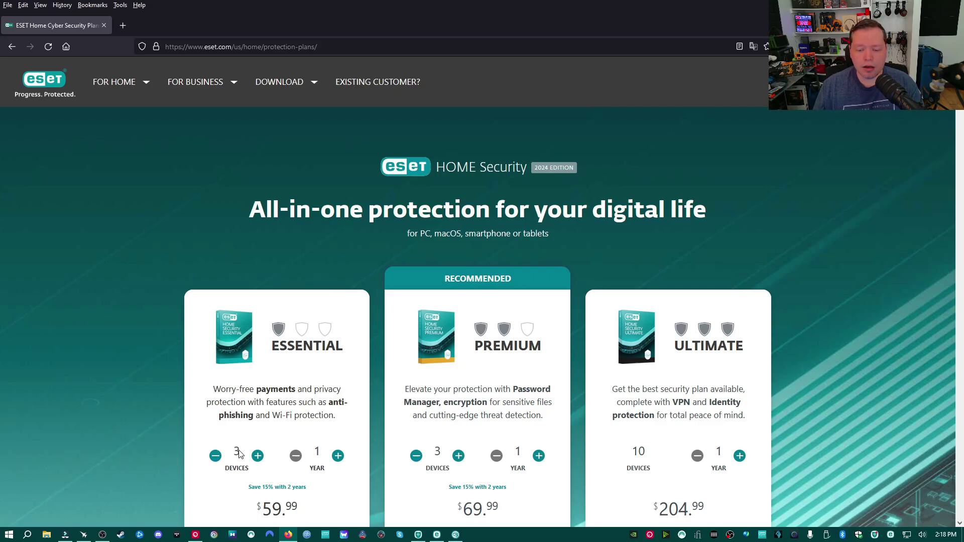
# Step: Scroll the plans page through the Essential, Premium and Ultimate prices and What's inside lists
pyautogui.scroll(-1, 251, 427)
pyautogui.scroll(1, 281, 402)
pyautogui.scroll(-4, 327, 365)
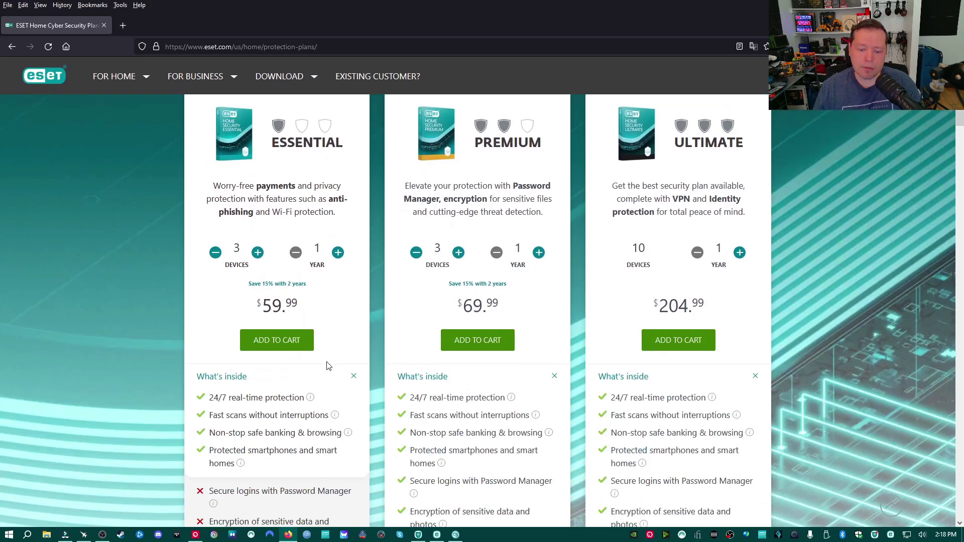
pyautogui.scroll(2, 327, 342)
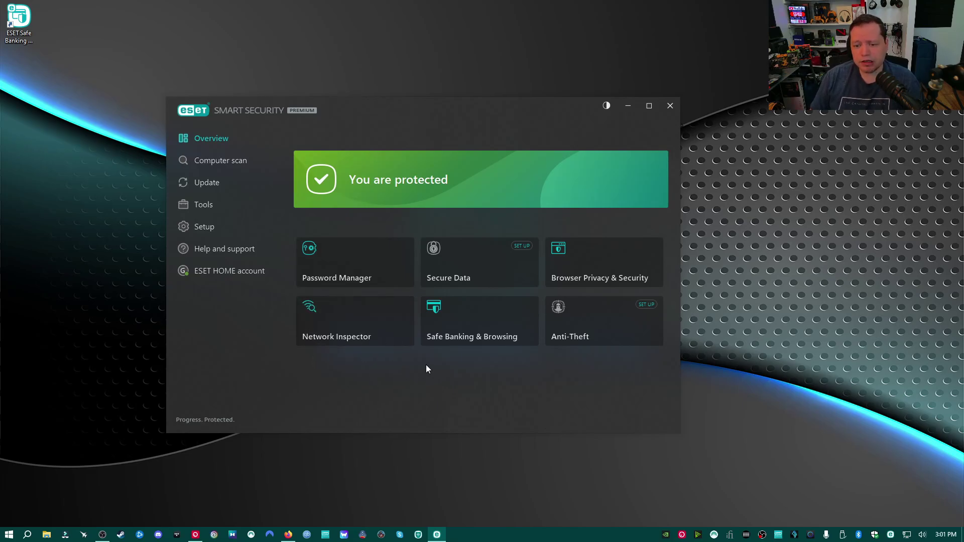
pyautogui.click(236, 231)
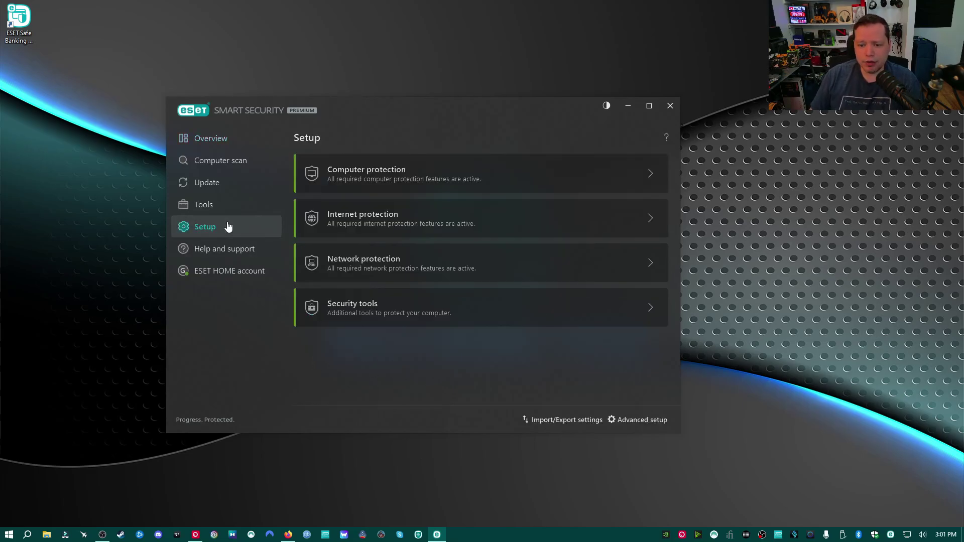
pyautogui.click(358, 182)
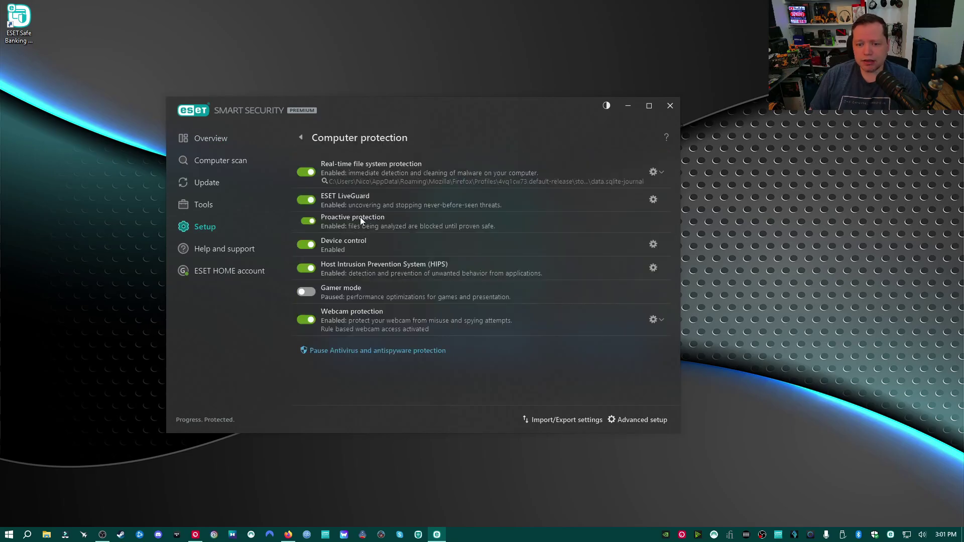
pyautogui.click(210, 140)
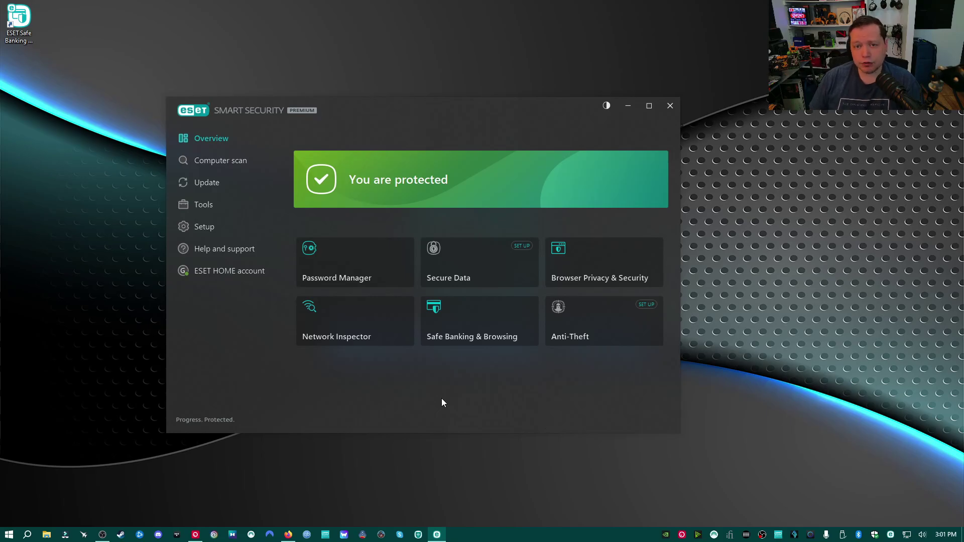
# Step: Create a new desktop folder named 'work stuff'
pyautogui.rightClick(83, 285)
pyautogui.moveTo(111, 375)
pyautogui.click(224, 377)
pyautogui.write('w')
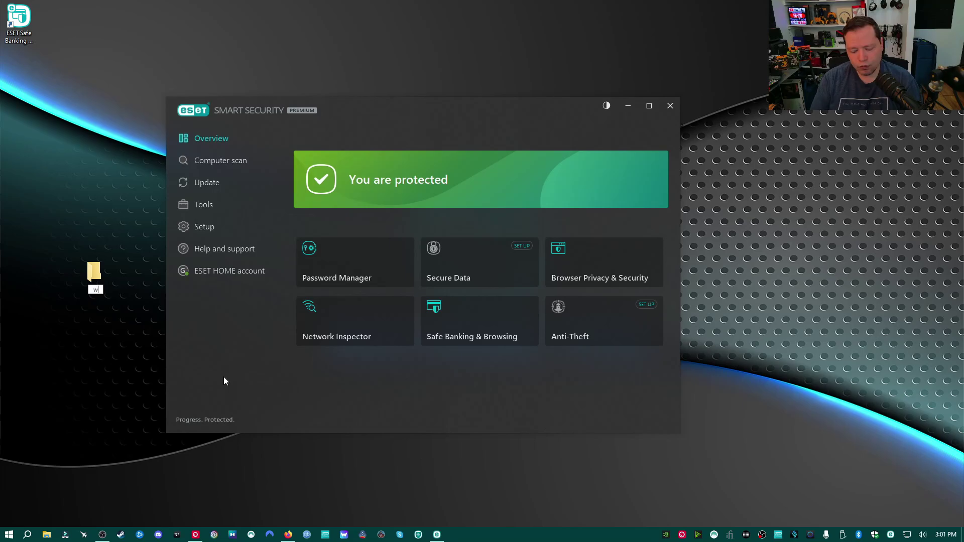
pyautogui.write('ork stuff')
pyautogui.press('Return')
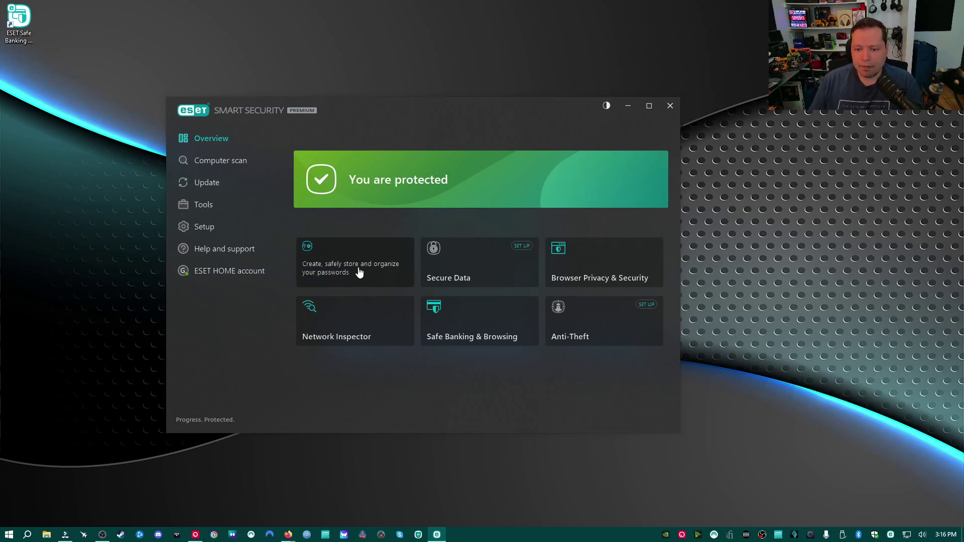
# Step: Look through the Computer protection settings, then bring Smart Security Premium's Overview back over Firefox
pyautogui.click(198, 226)
pyautogui.click(374, 173)
pyautogui.moveTo(362, 283)
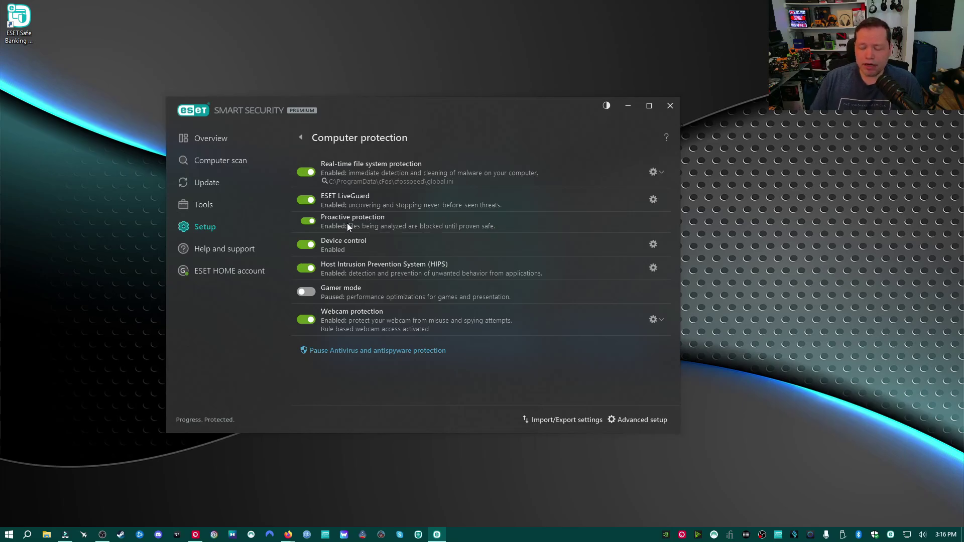
pyautogui.moveTo(348, 227)
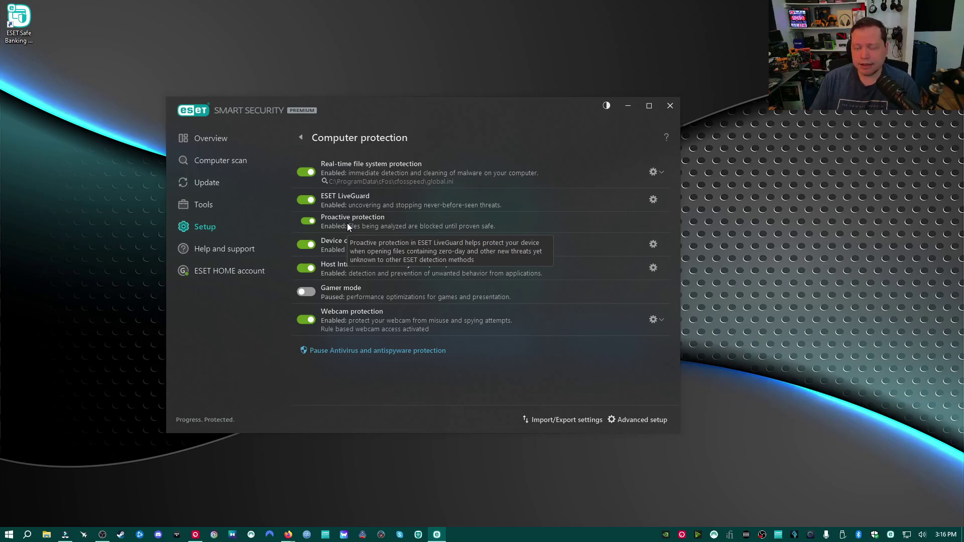
pyautogui.moveTo(390, 200)
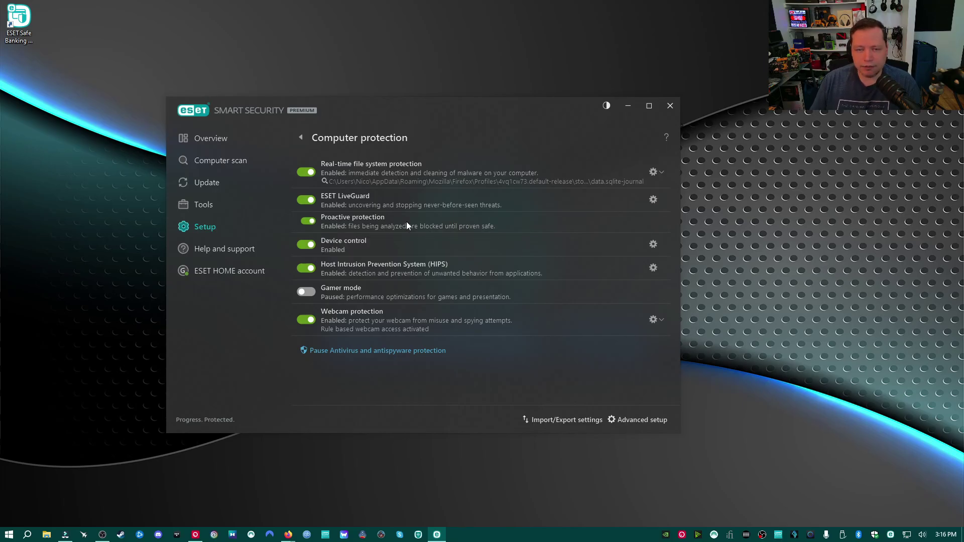
pyautogui.moveTo(407, 224)
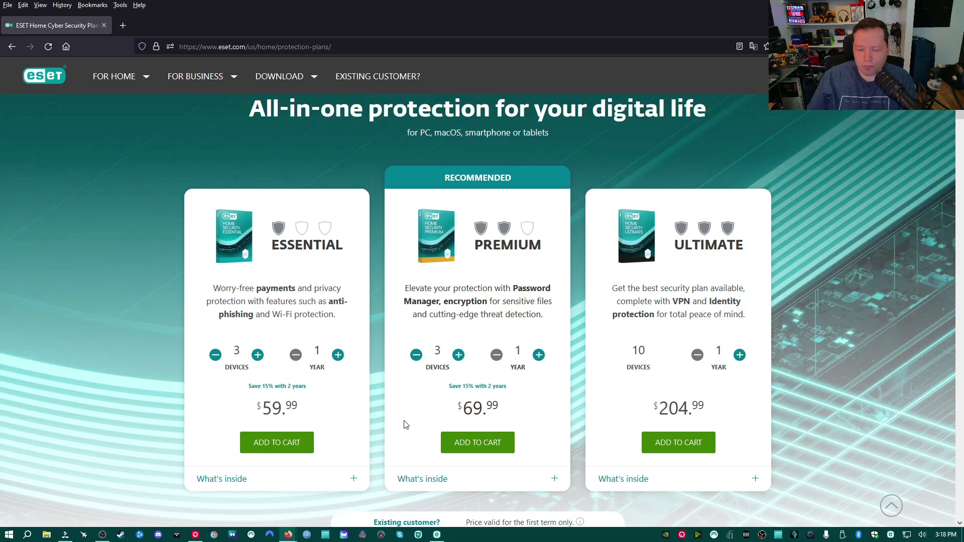
pyautogui.click(437, 535)
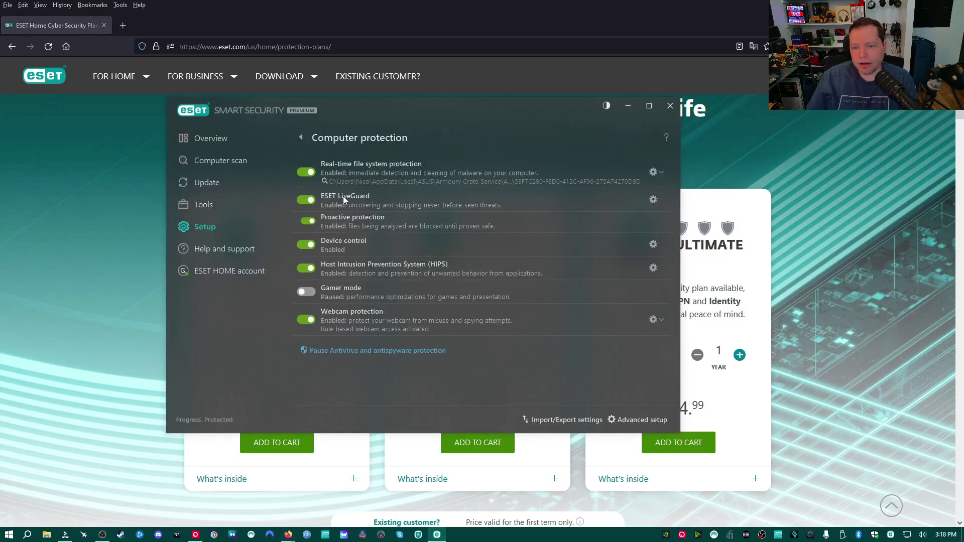
pyautogui.click(226, 143)
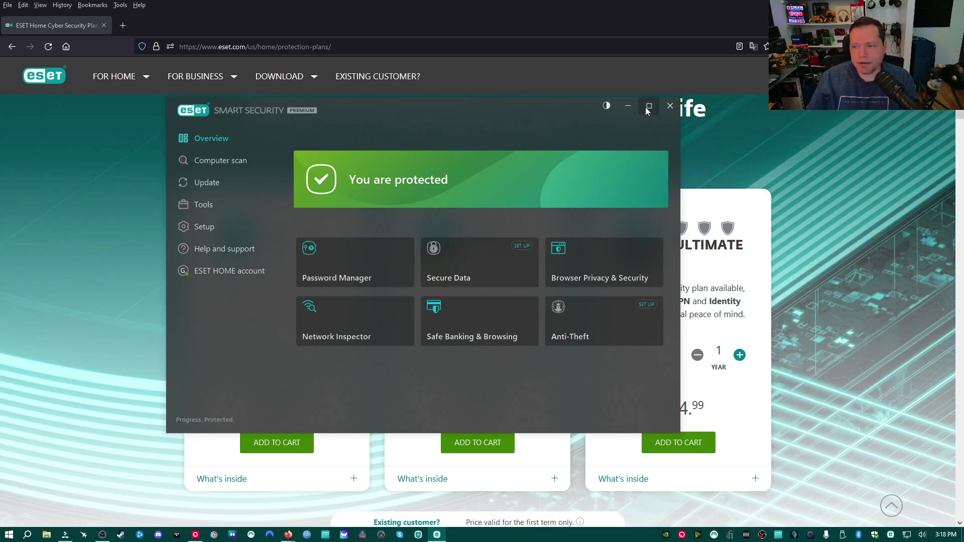
# Step: Reopen Computer protection to review its toggles and LiveGuard tooltip, then minimize to the pricing page
pyautogui.click(627, 106)
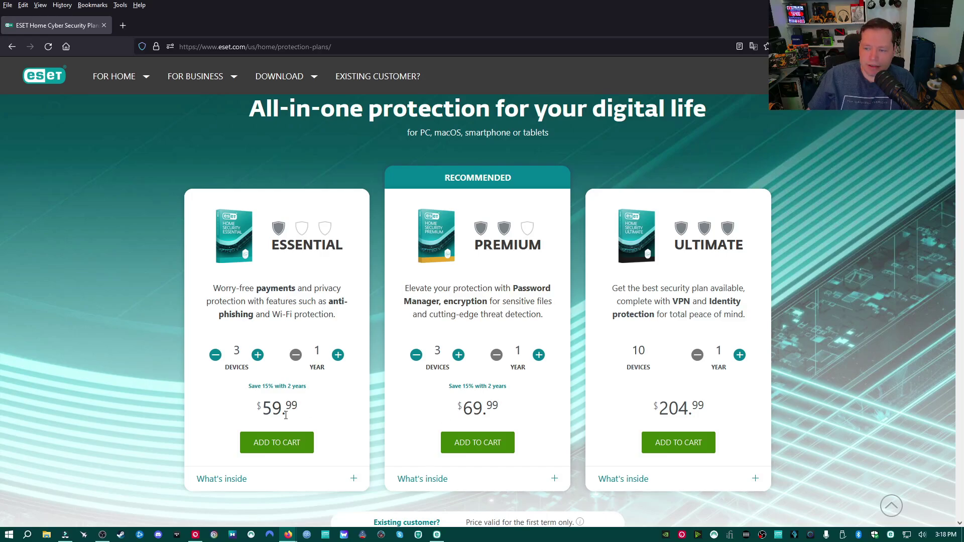
pyautogui.click(436, 535)
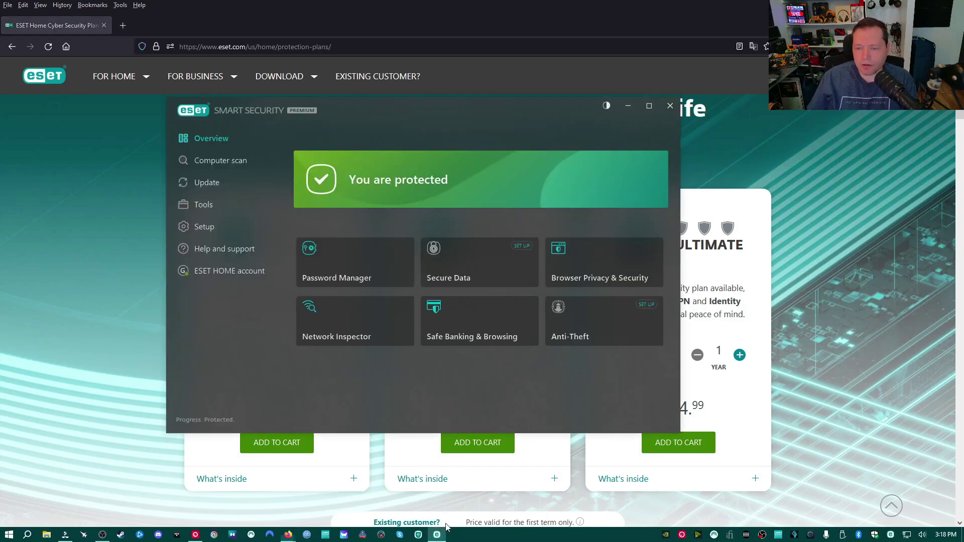
pyautogui.click(236, 226)
pyautogui.click(329, 181)
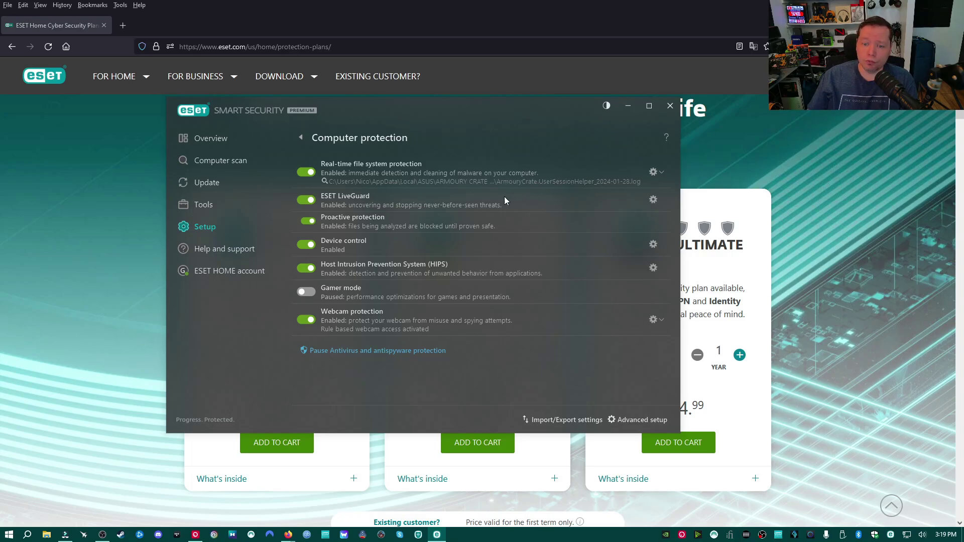
pyautogui.moveTo(503, 201)
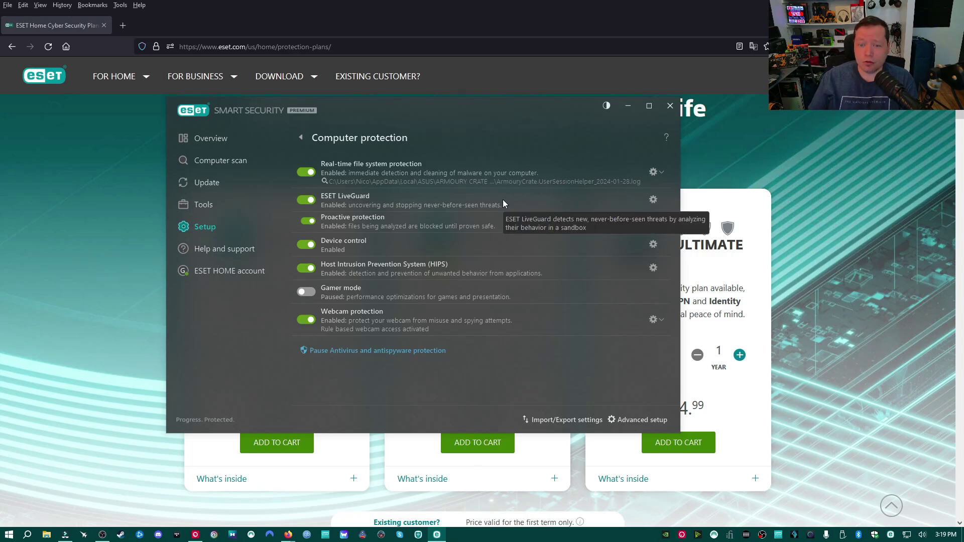
pyautogui.click(627, 107)
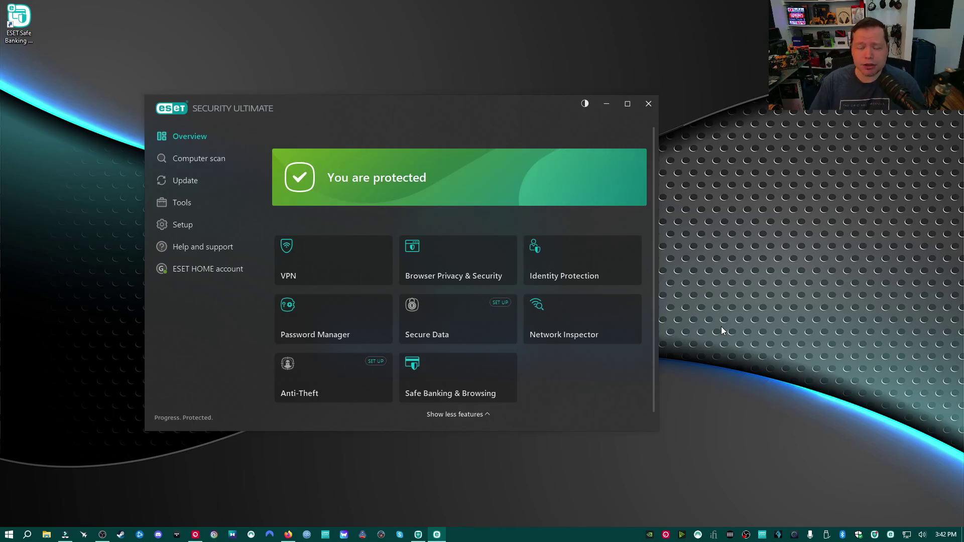
pyautogui.click(288, 534)
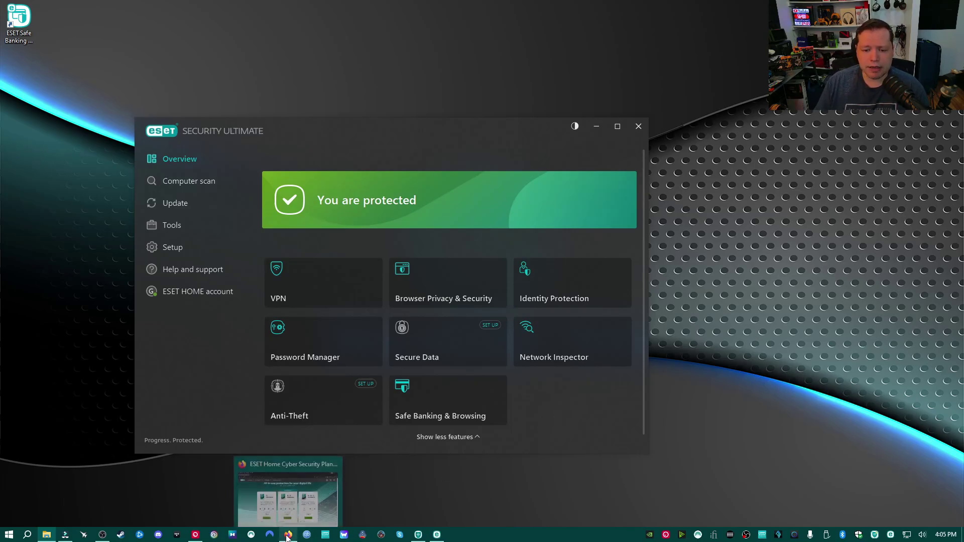
pyautogui.click(288, 536)
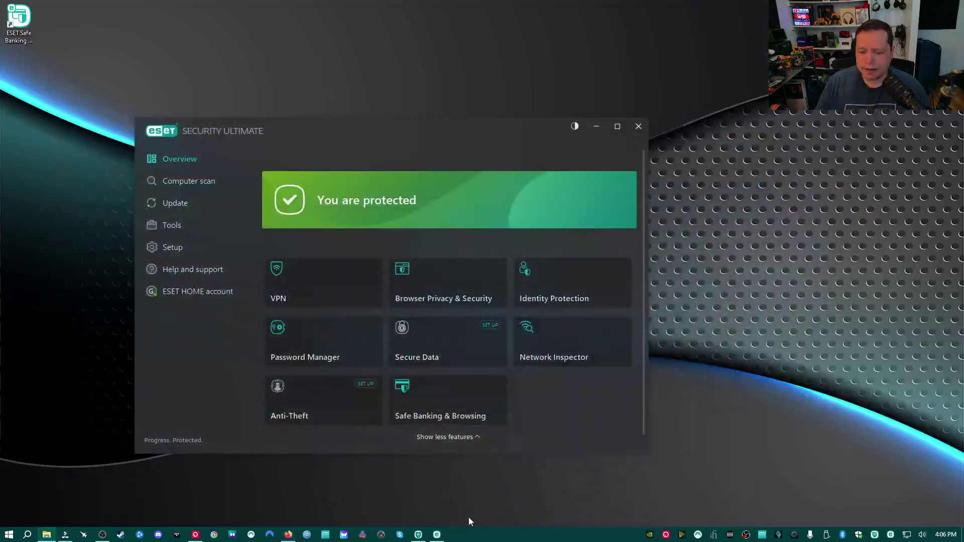
# Step: Open ESET VPN, browse the server Locations list, and return to the Los Angeles connection
pyautogui.click(437, 534)
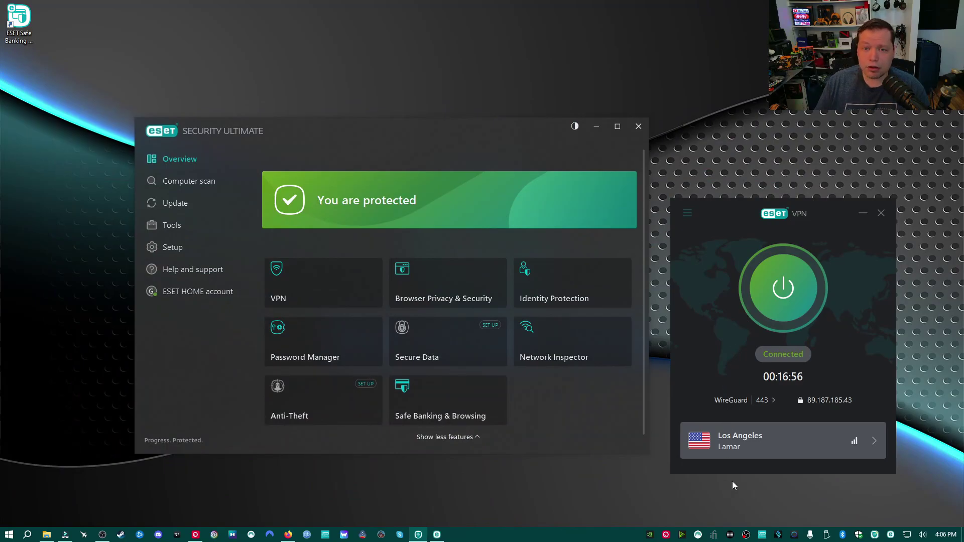
pyautogui.click(824, 446)
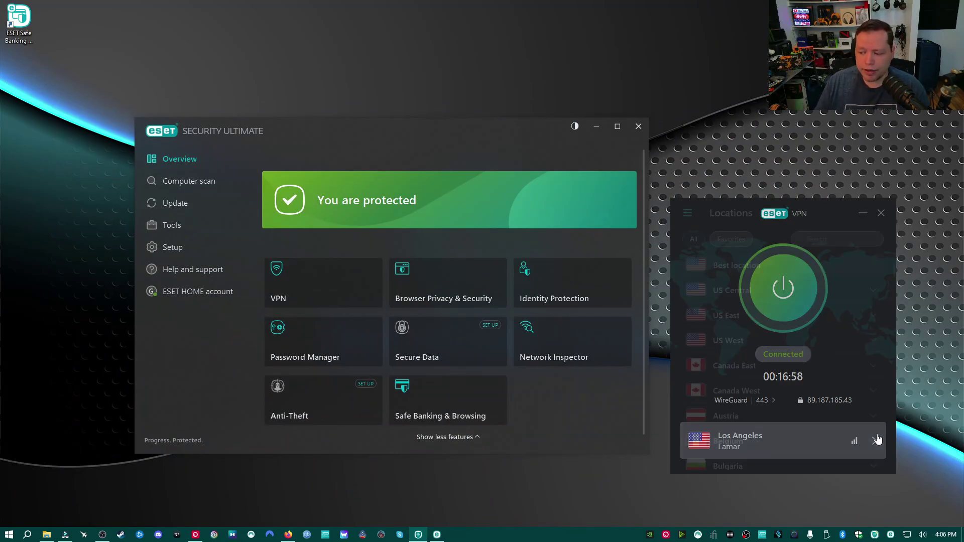
pyautogui.scroll(-4, 800, 346)
pyautogui.scroll(4, 800, 346)
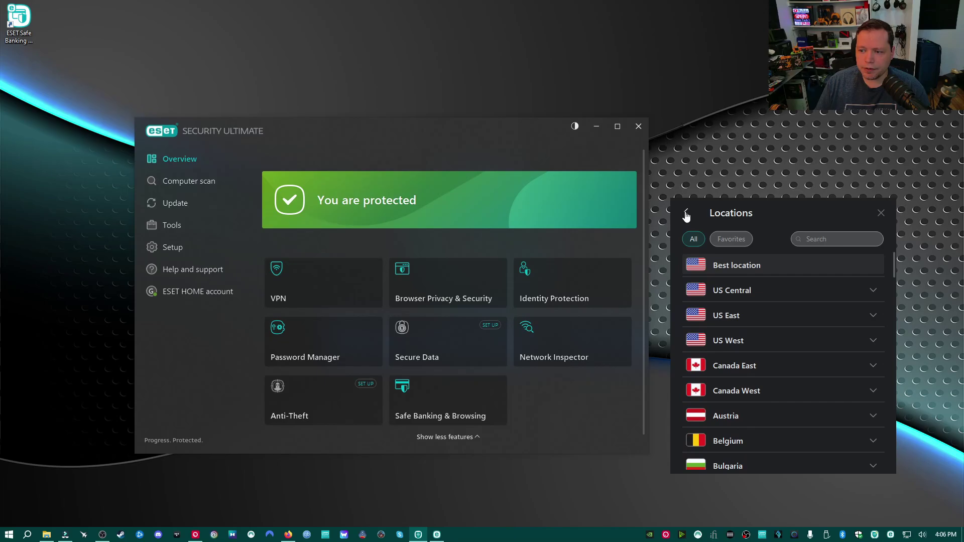
pyautogui.click(686, 212)
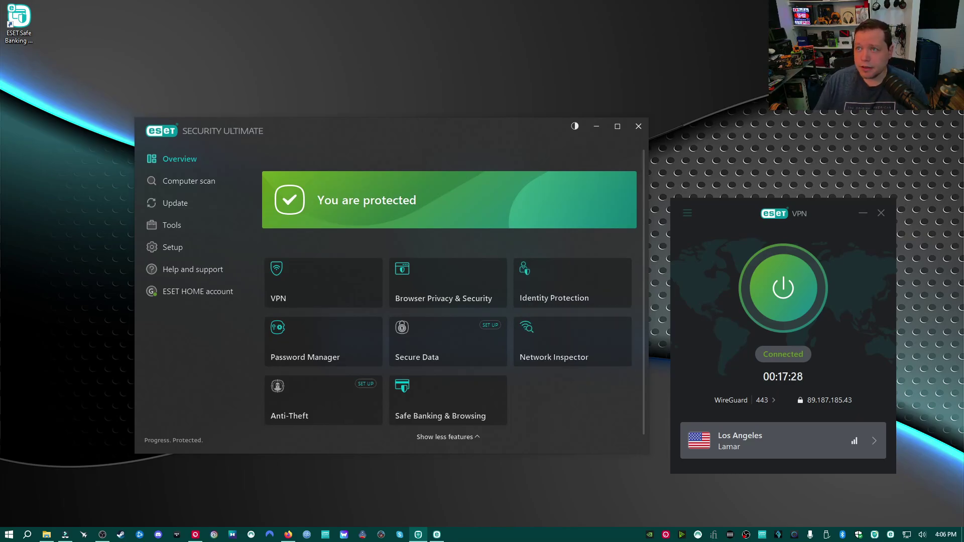
pyautogui.moveTo(665, 0); pyautogui.dragTo(558, 175)
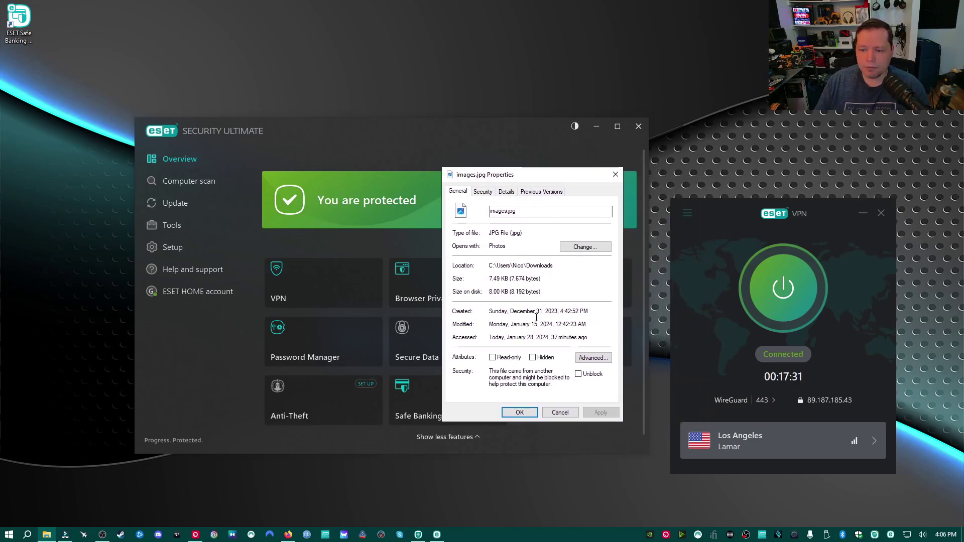
pyautogui.click(513, 196)
pyautogui.scroll(-5, 523, 248)
pyautogui.click(502, 308)
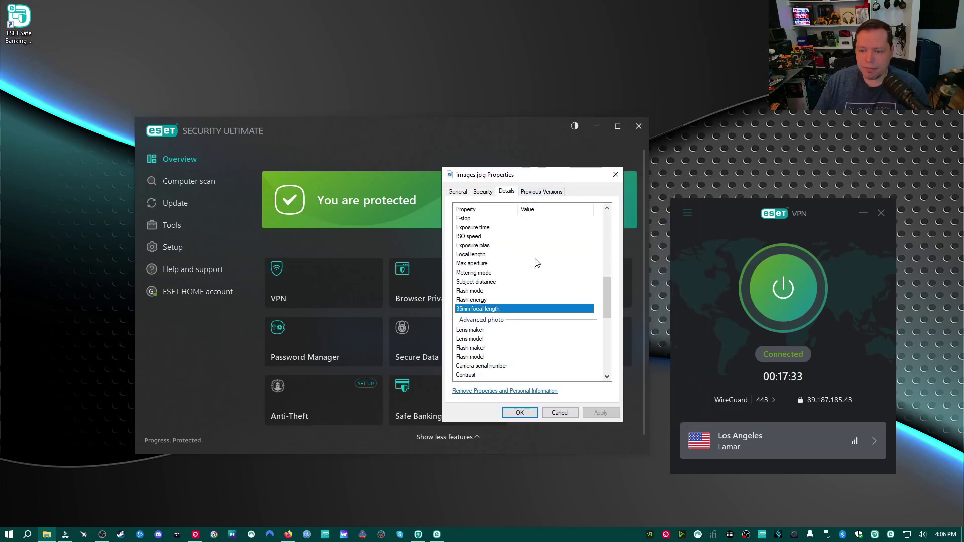
pyautogui.scroll(-2, 532, 282)
pyautogui.scroll(-6, 536, 262)
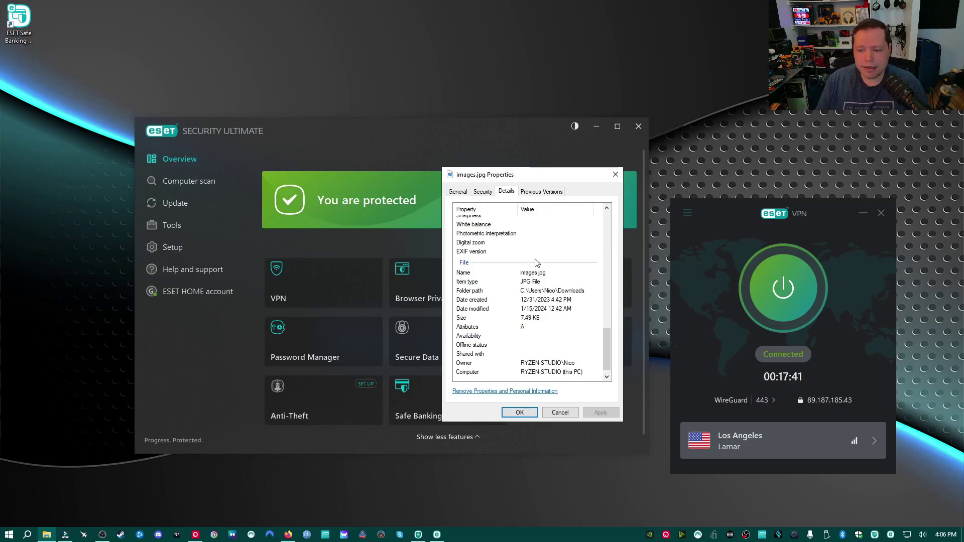
pyautogui.scroll(5, 536, 262)
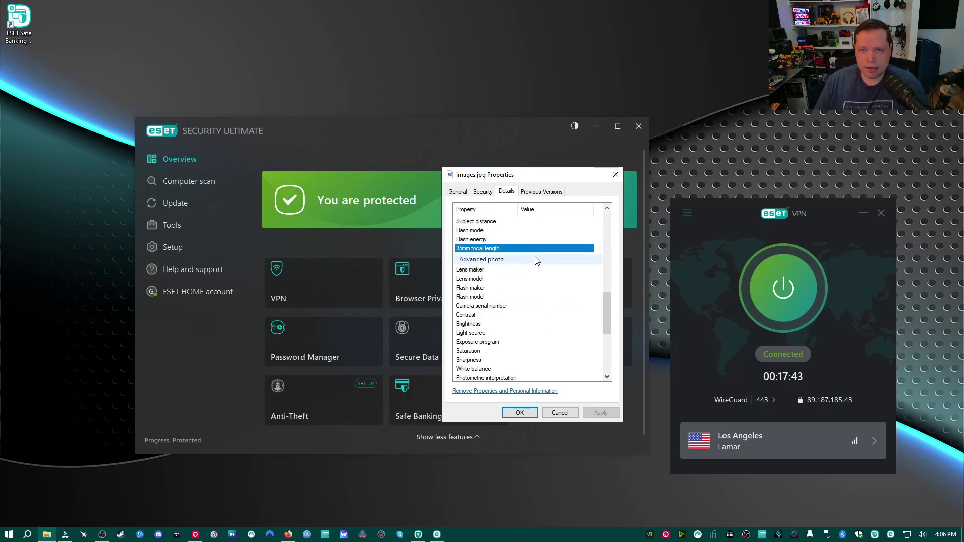
pyautogui.click(532, 278)
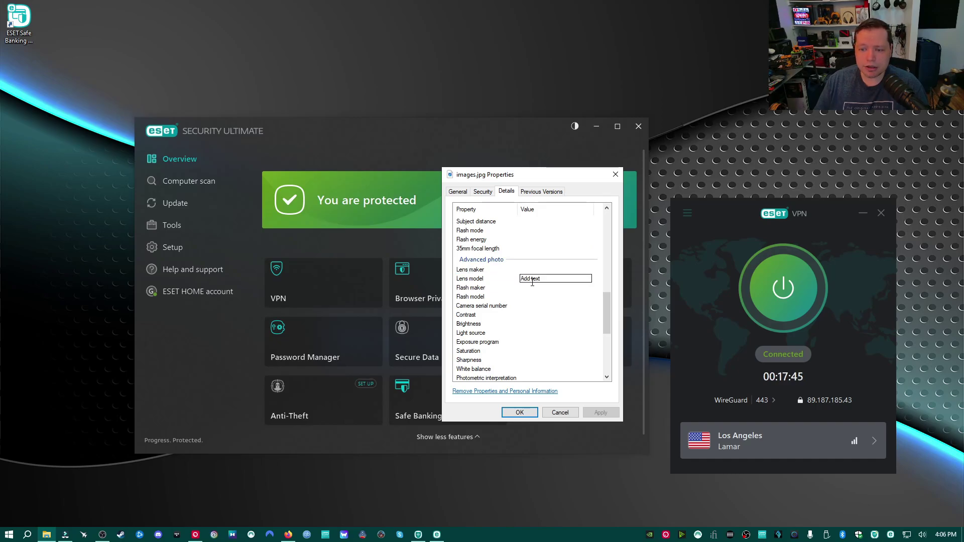
pyautogui.scroll(10, 576, 244)
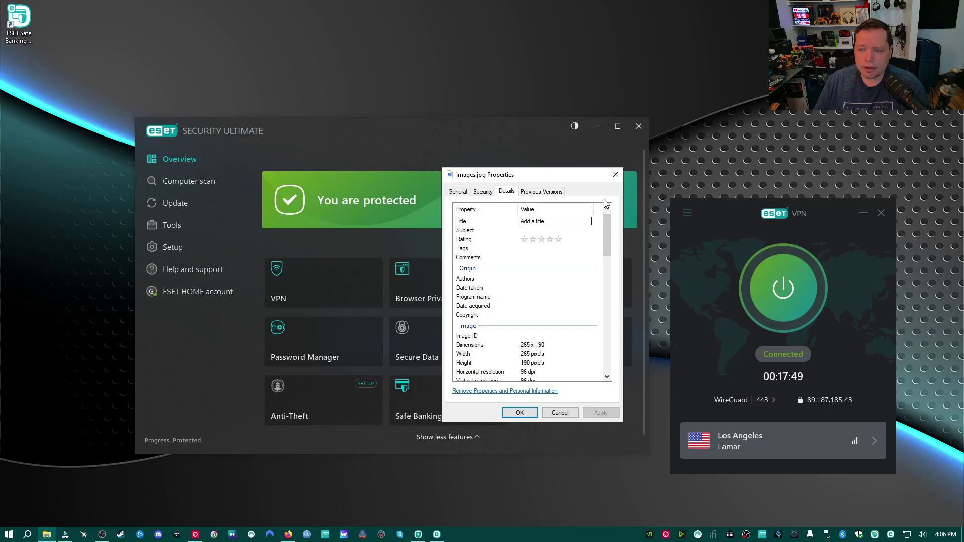
pyautogui.click(615, 174)
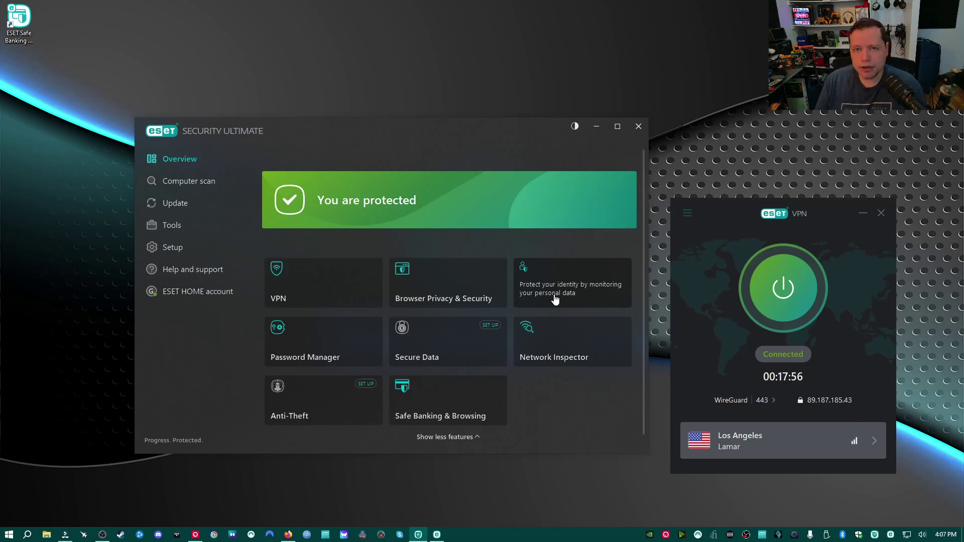
# Step: View the Identity Protection dashboard, then return to the Firefox pricing page
pyautogui.click(556, 299)
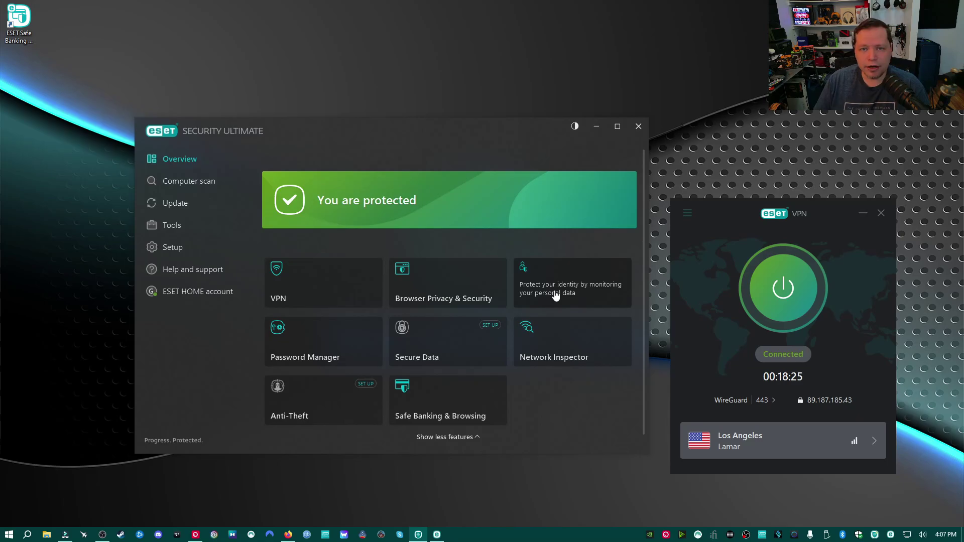
pyautogui.click(555, 295)
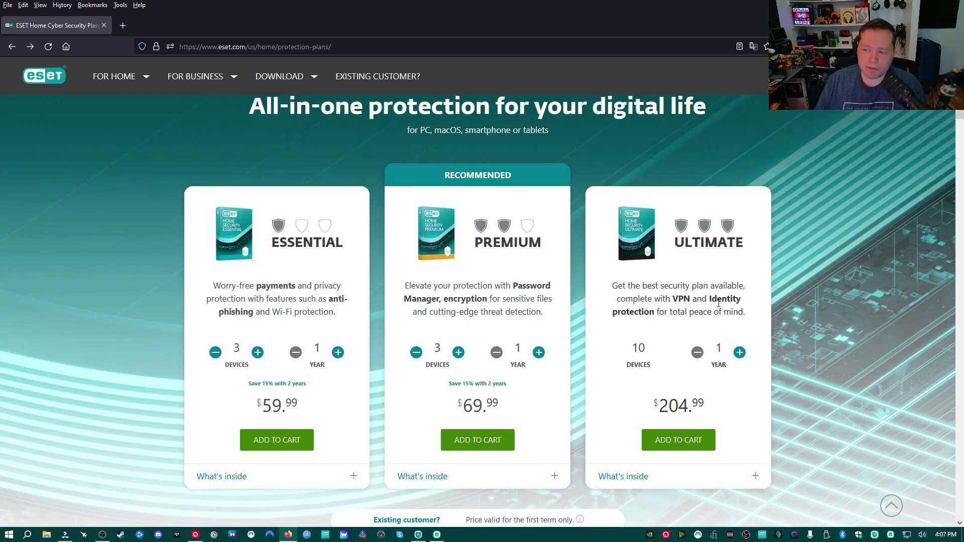
# Step: Highlight Ultimate's Identity protection, go forward to eset.com/au/#compare, and highlight the AU$111.99 price
pyautogui.moveTo(708, 299); pyautogui.dragTo(655, 315)
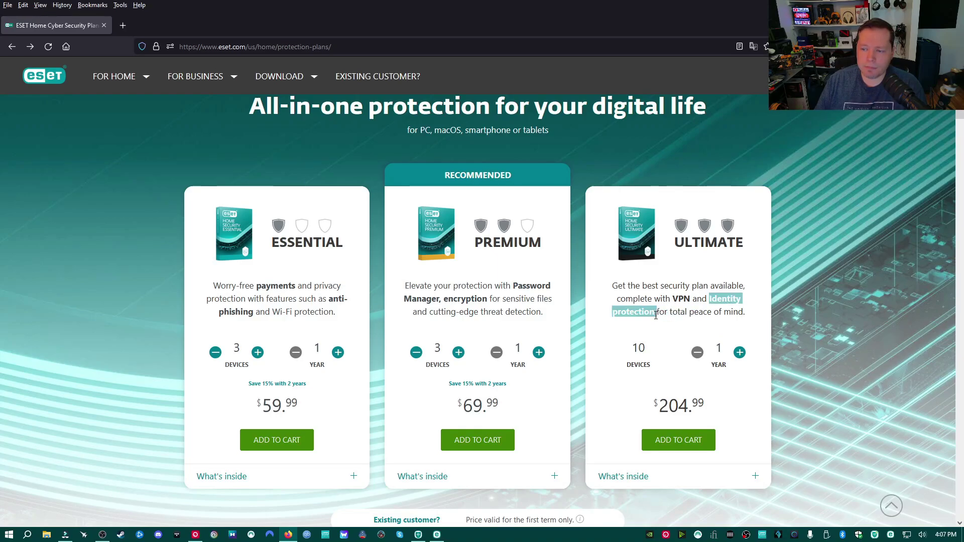
pyautogui.click(29, 47)
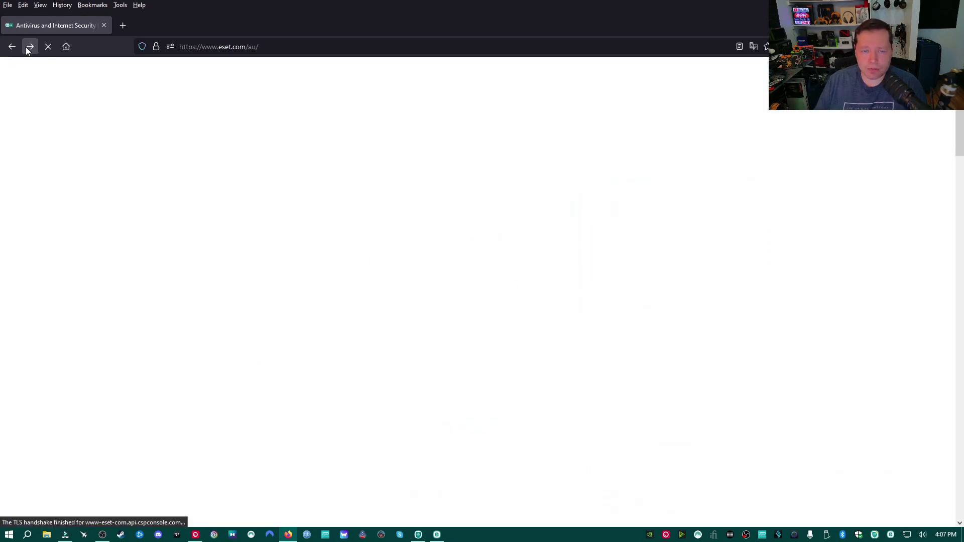
pyautogui.click(28, 47)
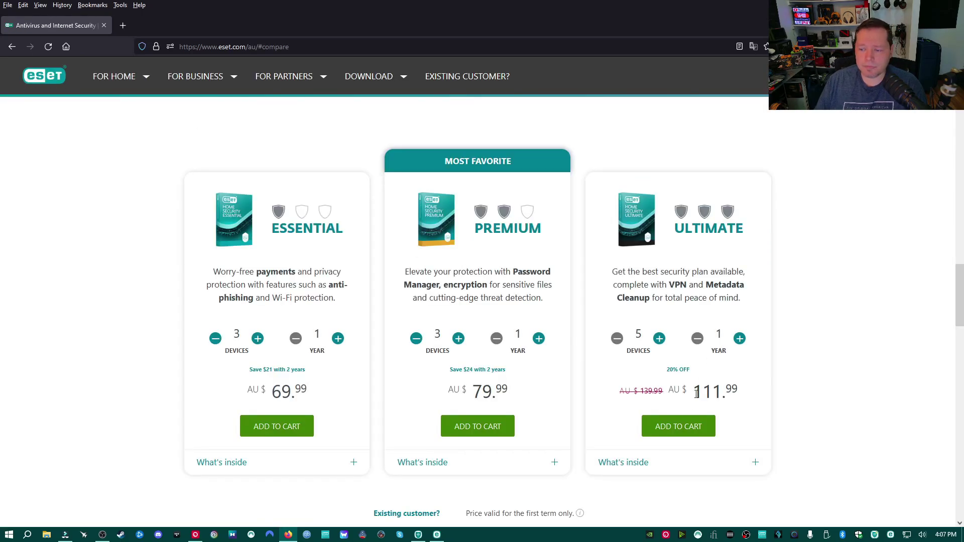
pyautogui.moveTo(695, 393); pyautogui.dragTo(747, 391)
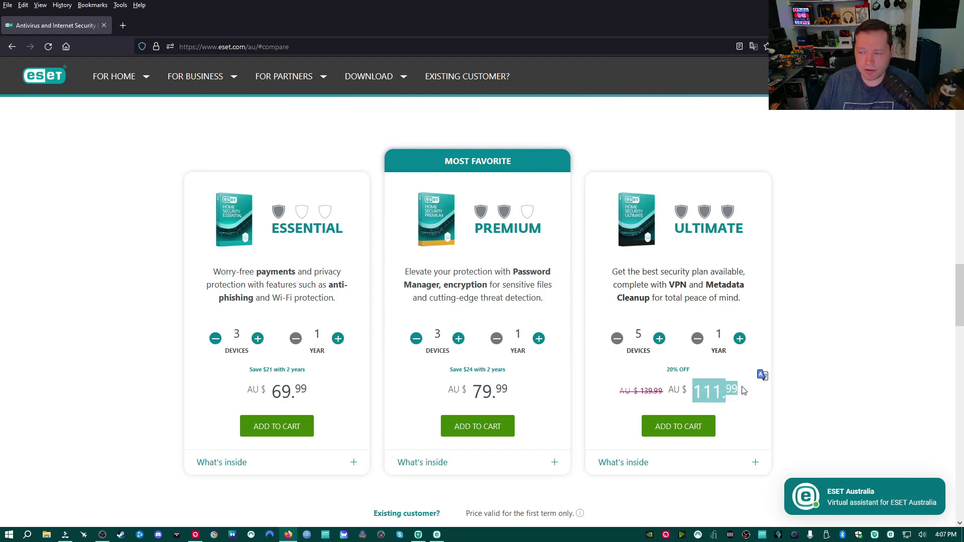
pyautogui.click(741, 390)
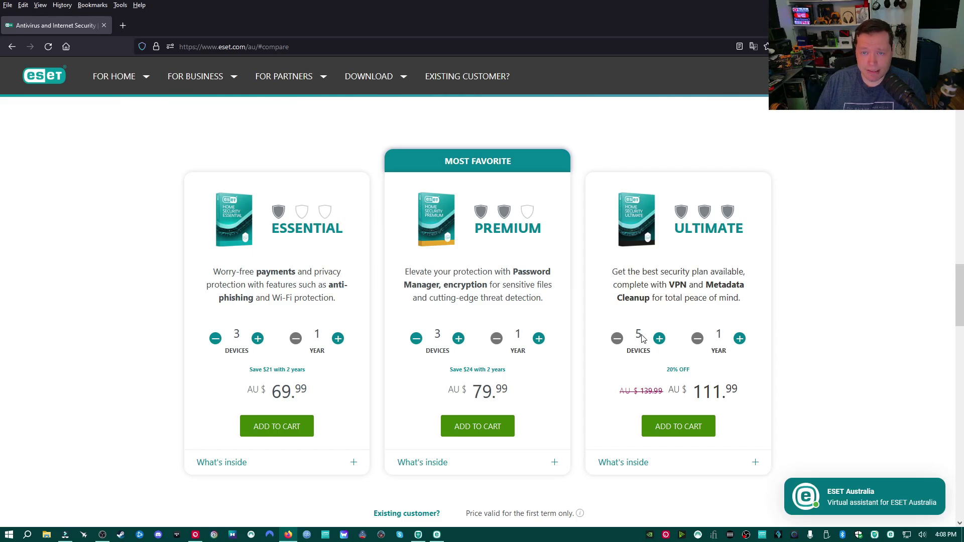
# Step: Go back to the US plans page and clear the Identity protection highlight
pyautogui.click(8, 48)
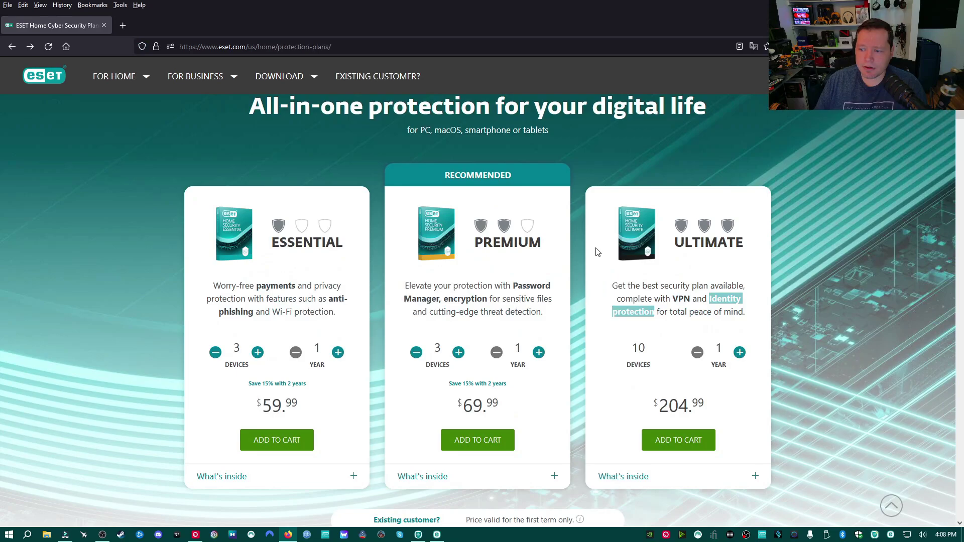
pyautogui.click(641, 310)
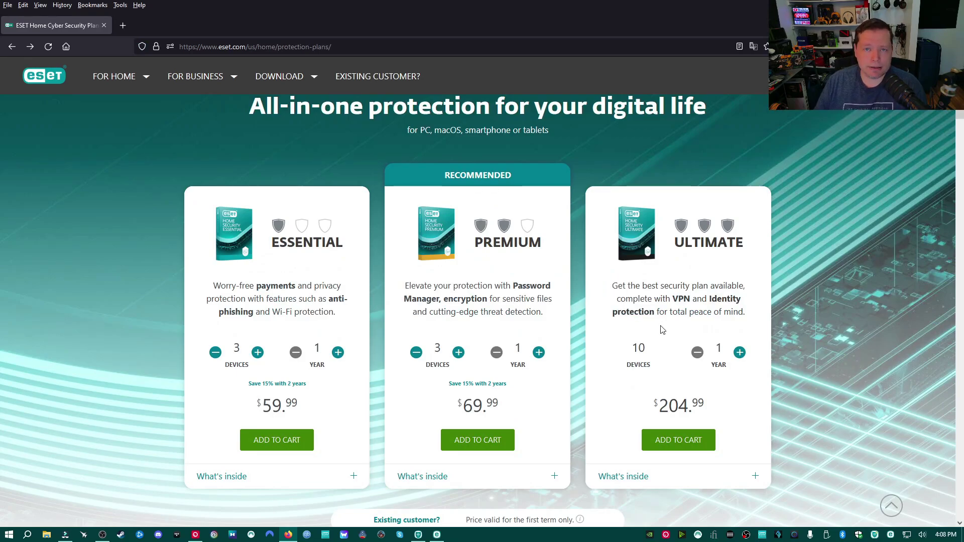